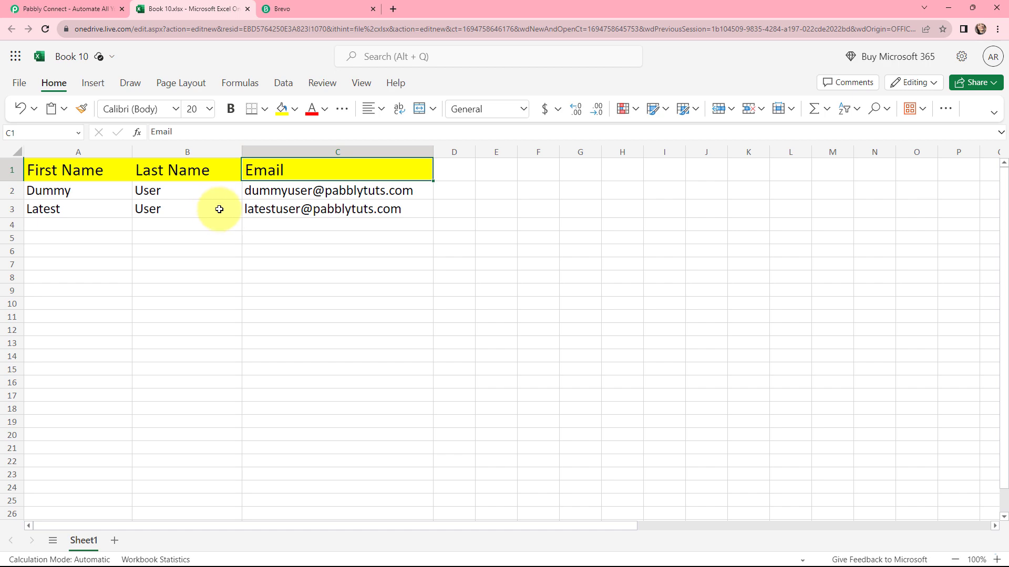
Switch to the Pabbly site, sign in, and open the Pabbly Connect application
key(ctrl+Tab)
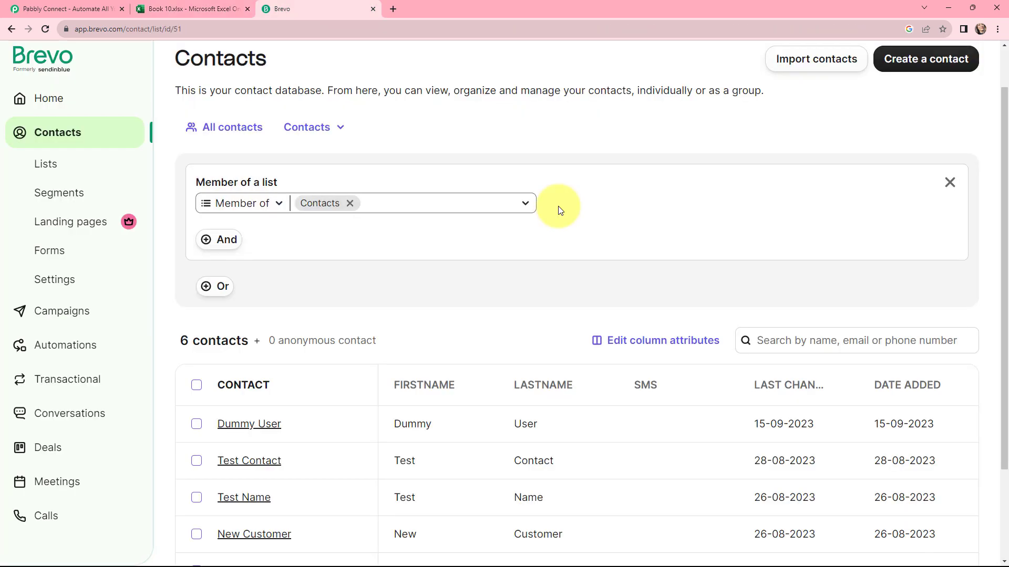
key(ctrl+Tab)
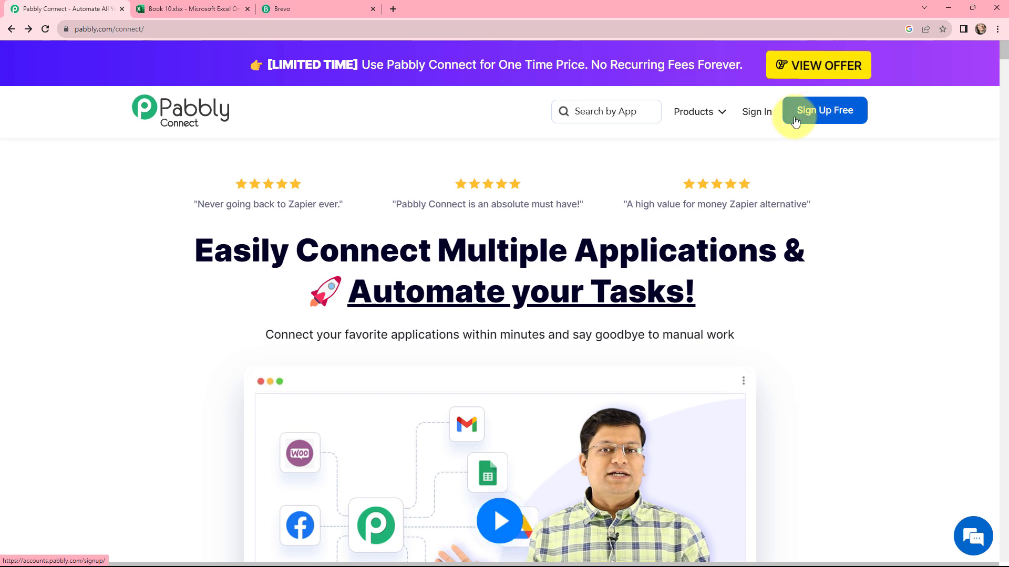
click(755, 117)
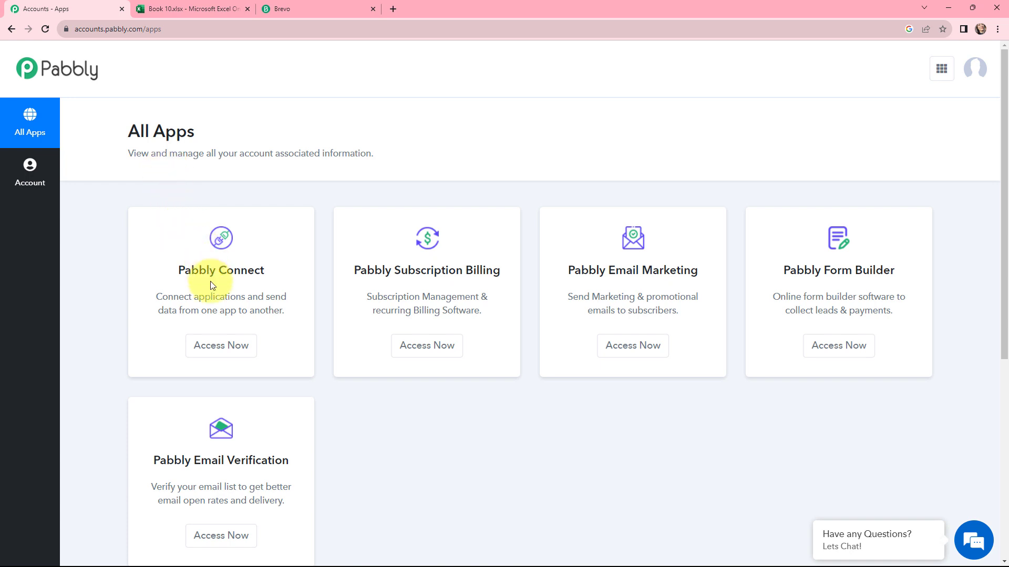
click(213, 346)
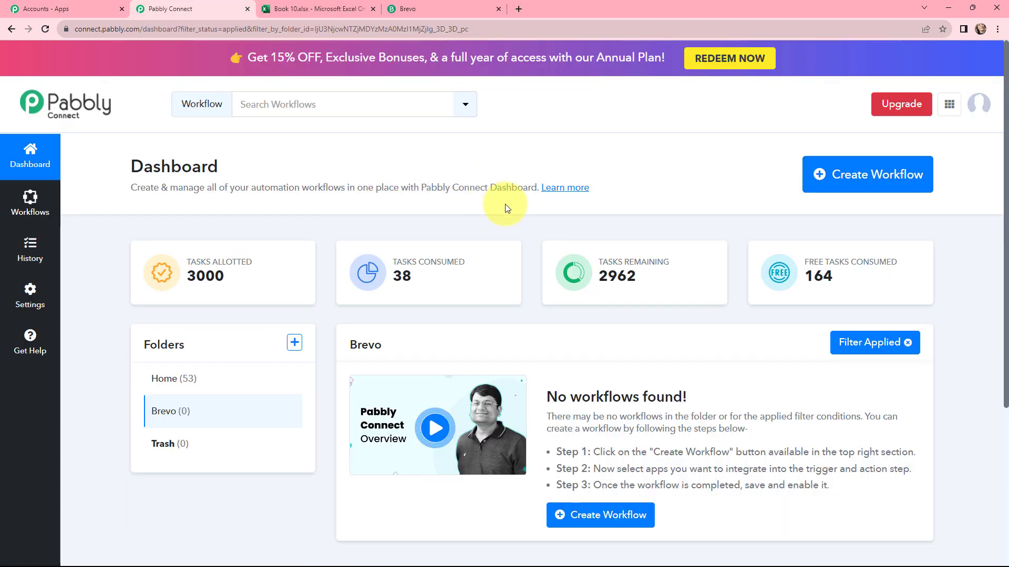
Create a workflow named "Create Brevo Contact from Microsoft Excel"
click(852, 174)
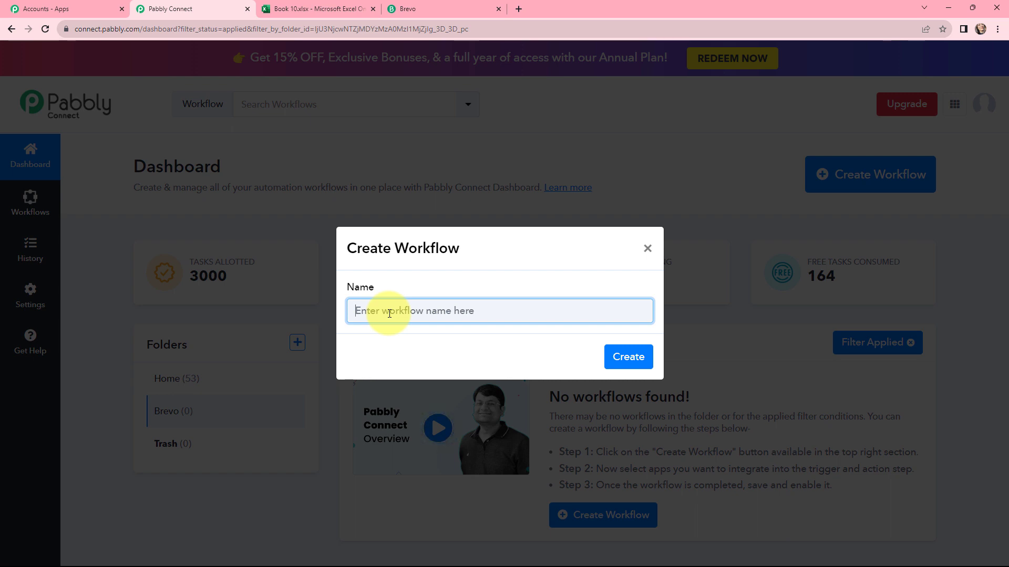
text(Create Brevo Contact from Microsoft Excel)
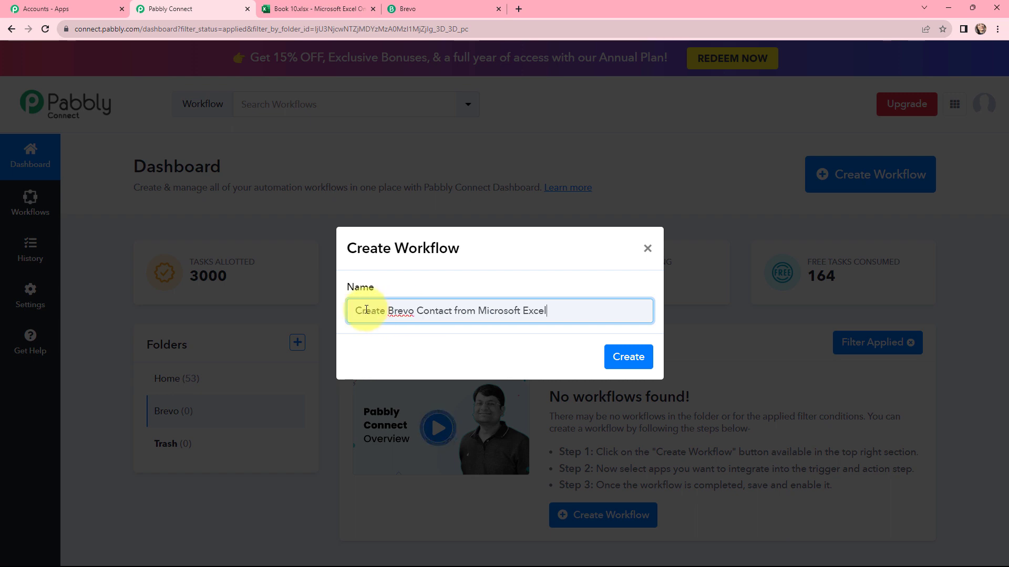
drag(348, 310, 580, 308)
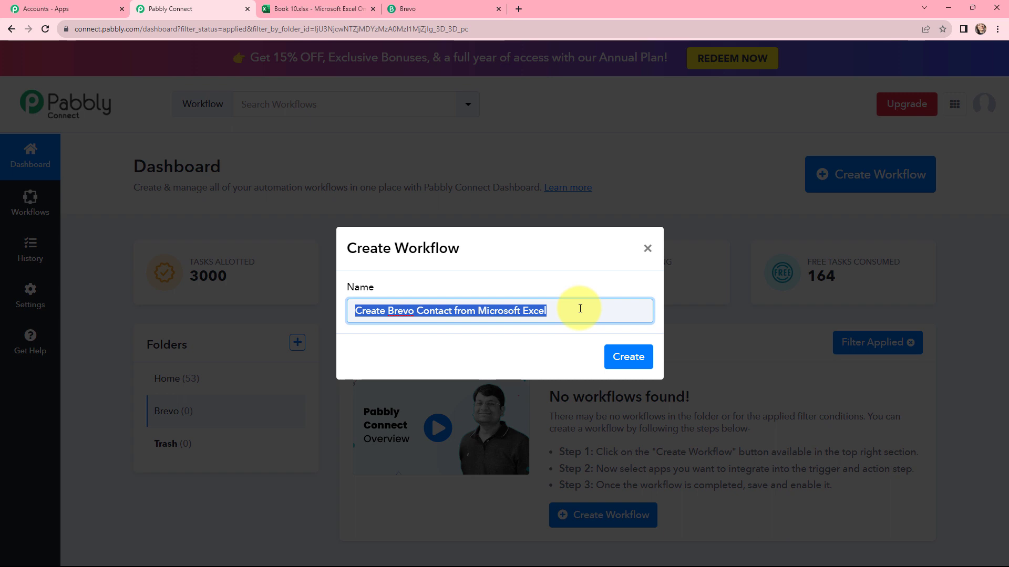
click(629, 357)
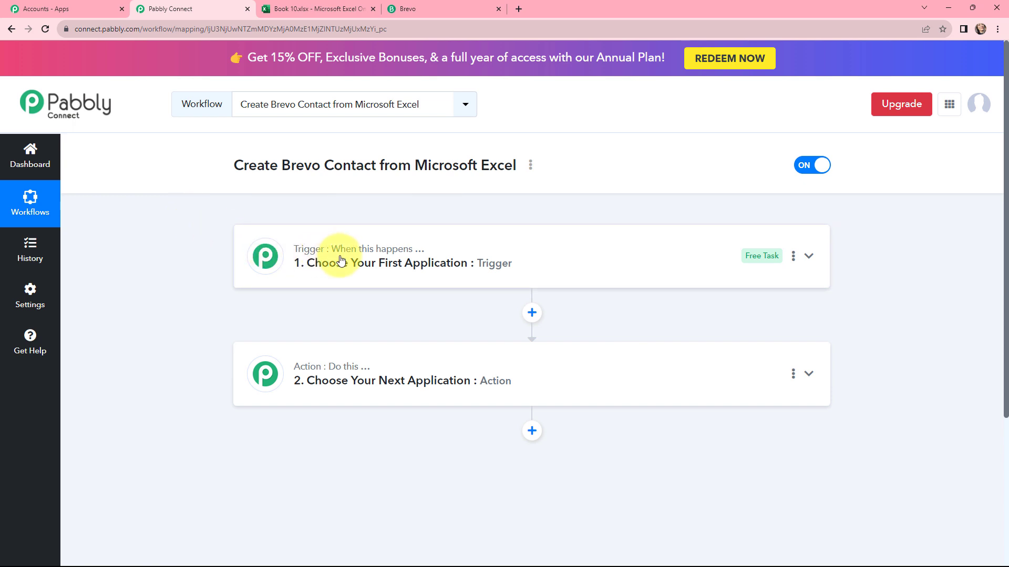
Set the workflow's trigger to Microsoft Excel with the event New Row in Worksheet
mouse_move(307, 371)
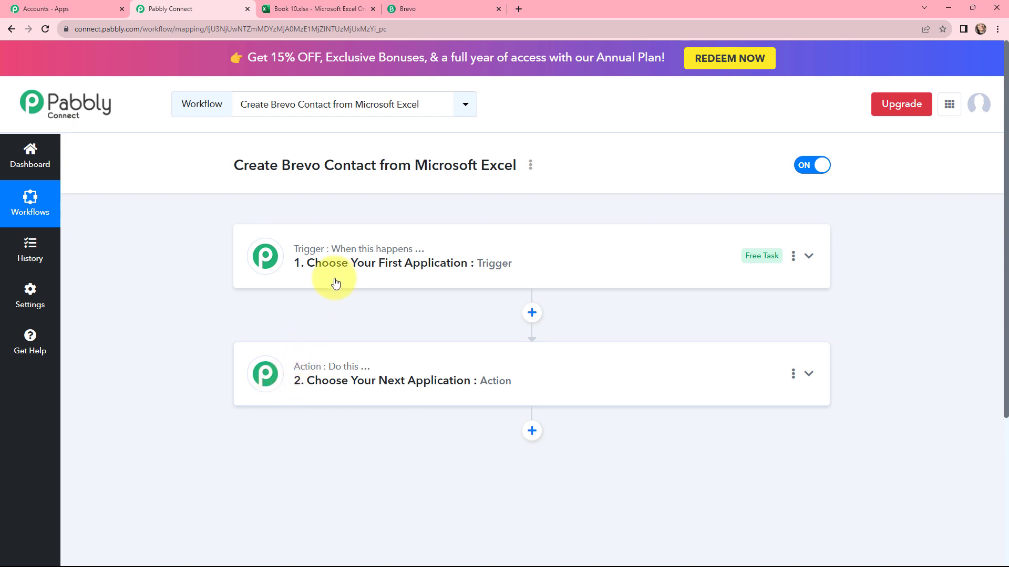
click(345, 258)
drag(213, 165, 455, 184)
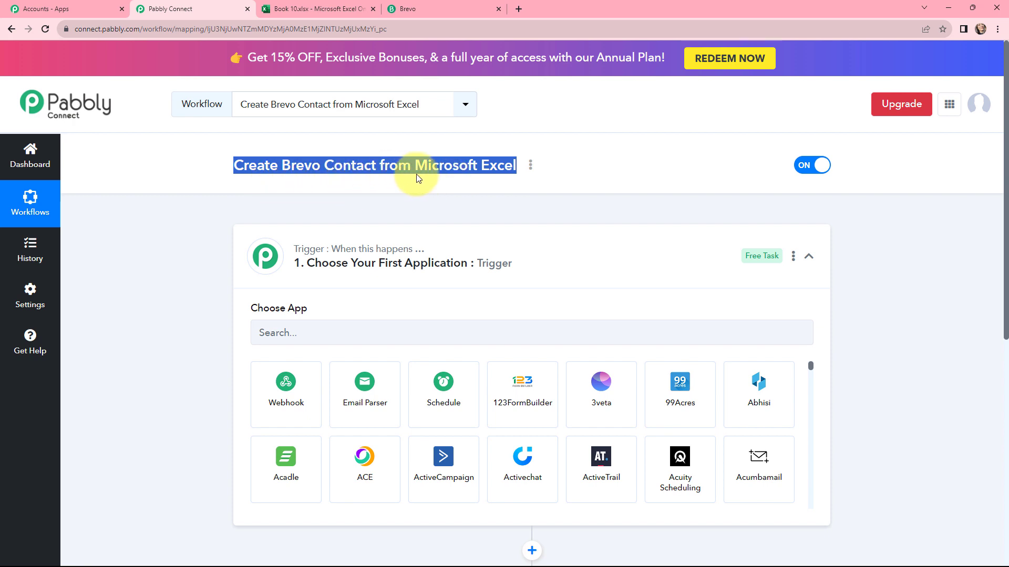
click(302, 337)
text(micr)
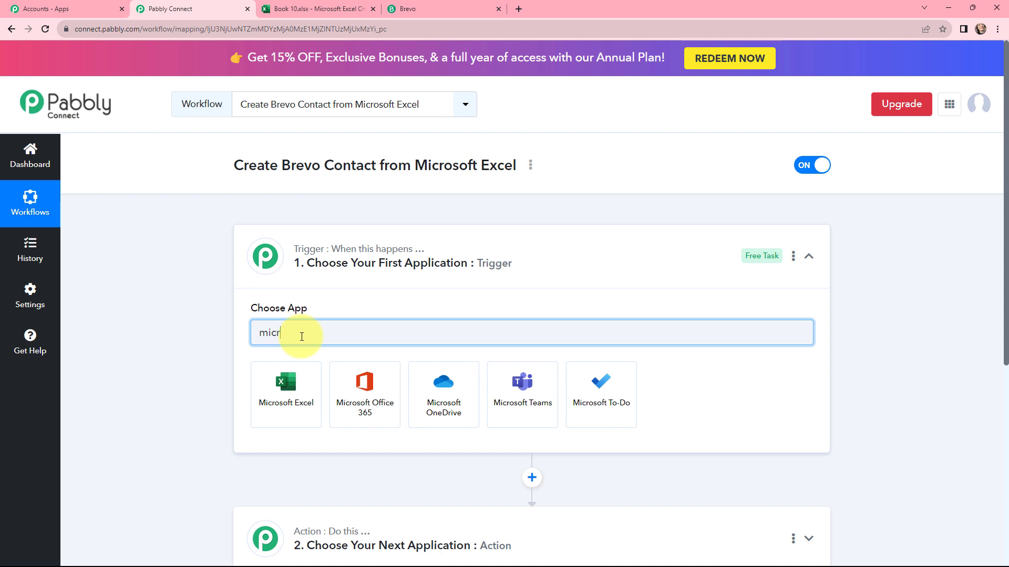
click(284, 384)
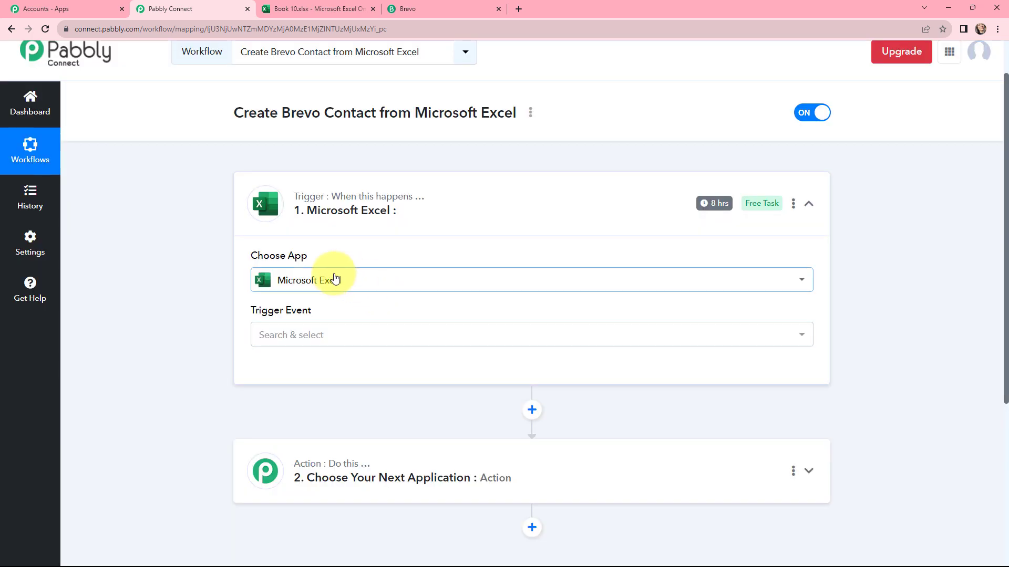
click(326, 340)
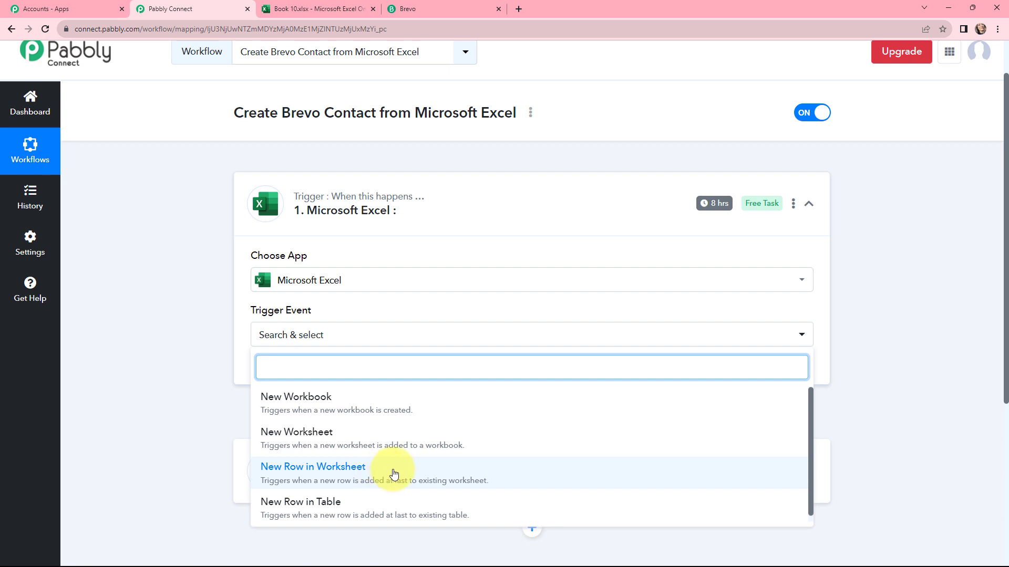
click(297, 471)
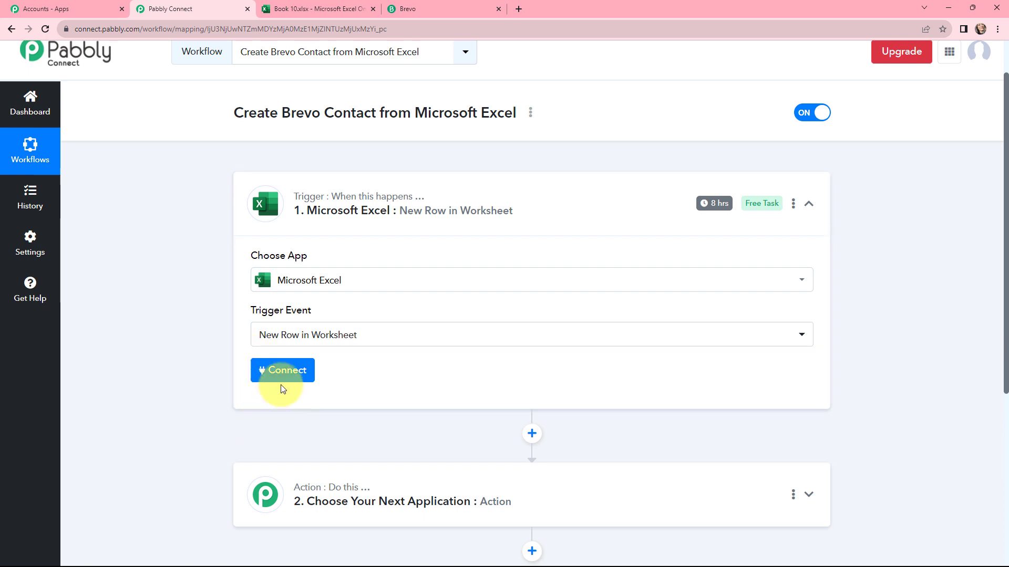
Add a new Microsoft Excel connection for the trigger and accept the access permissions requested for Pabbly Connect
click(284, 371)
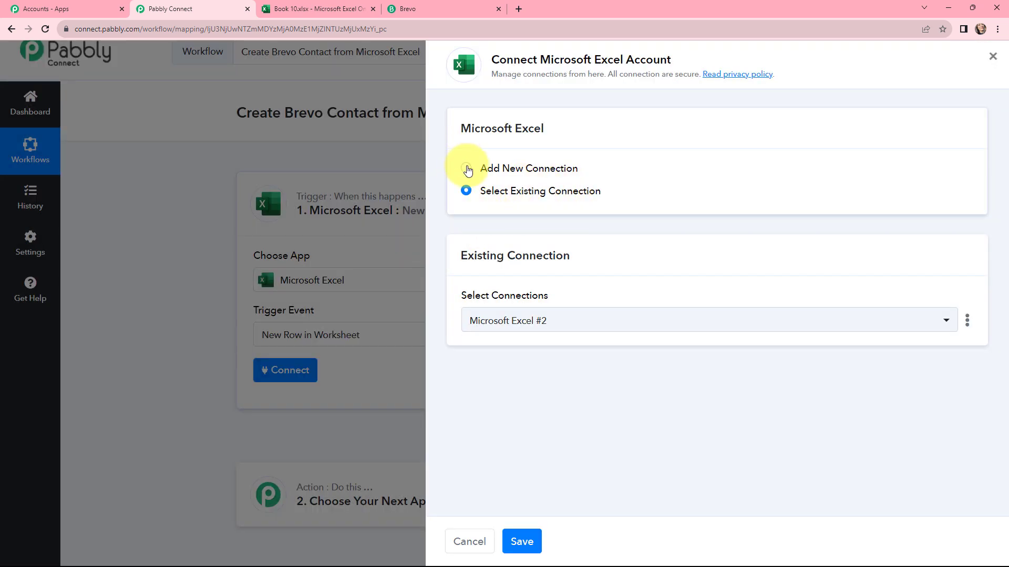
click(466, 169)
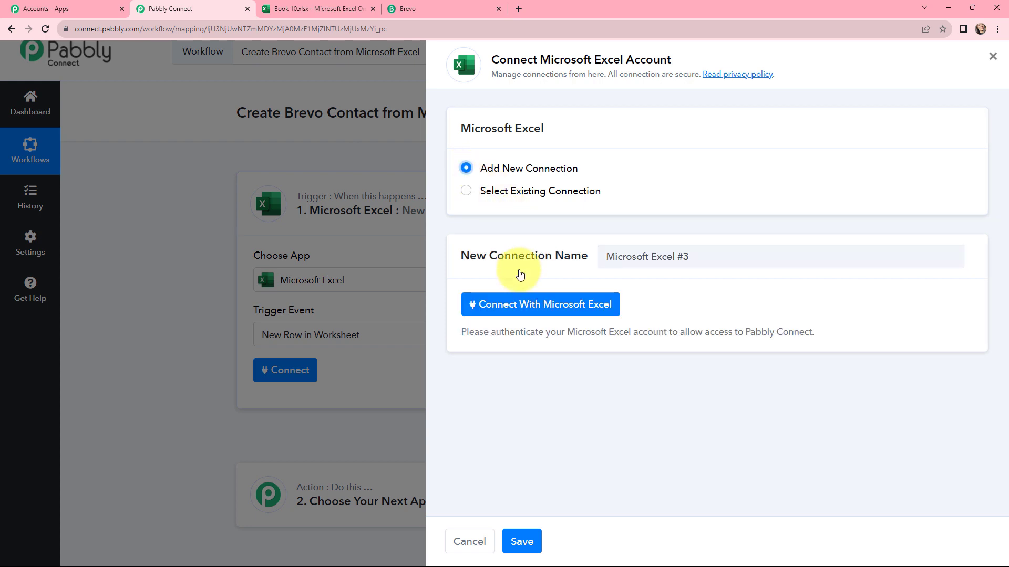
click(519, 307)
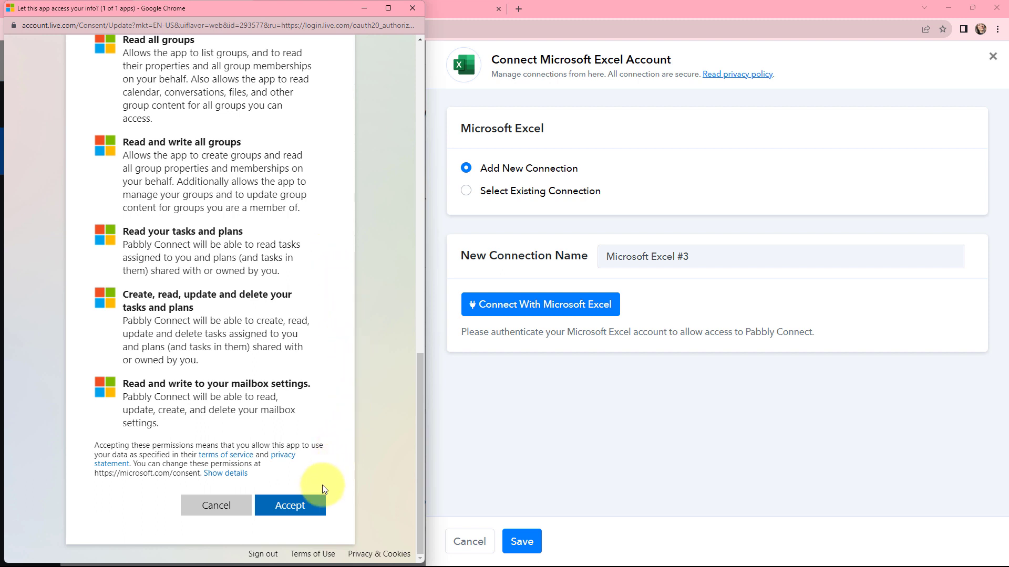
click(301, 508)
click(498, 358)
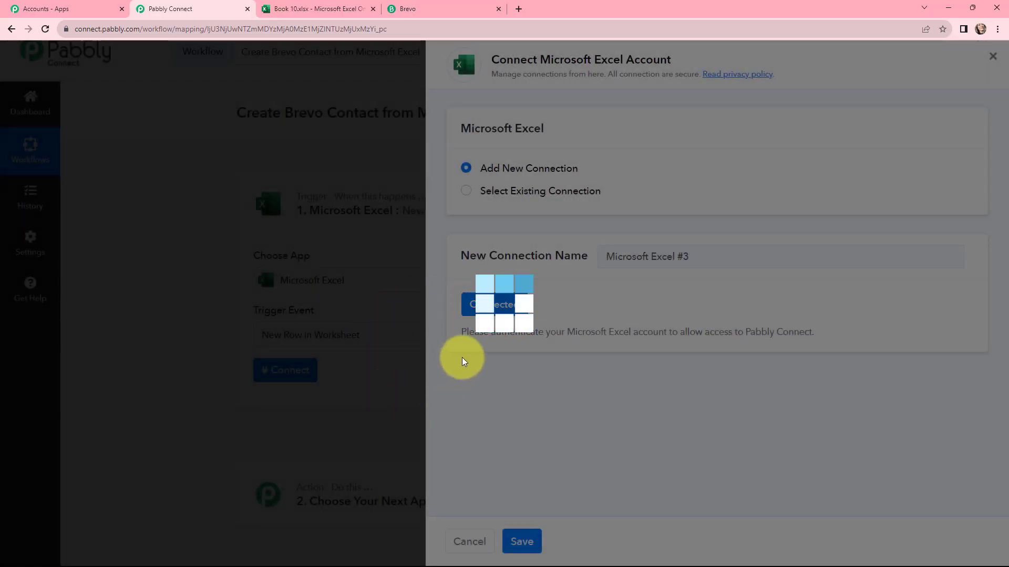
Choose the workbook Book 10.xlsx and its worksheet Sheet1 for the trigger
scroll(436, 349, down, 1)
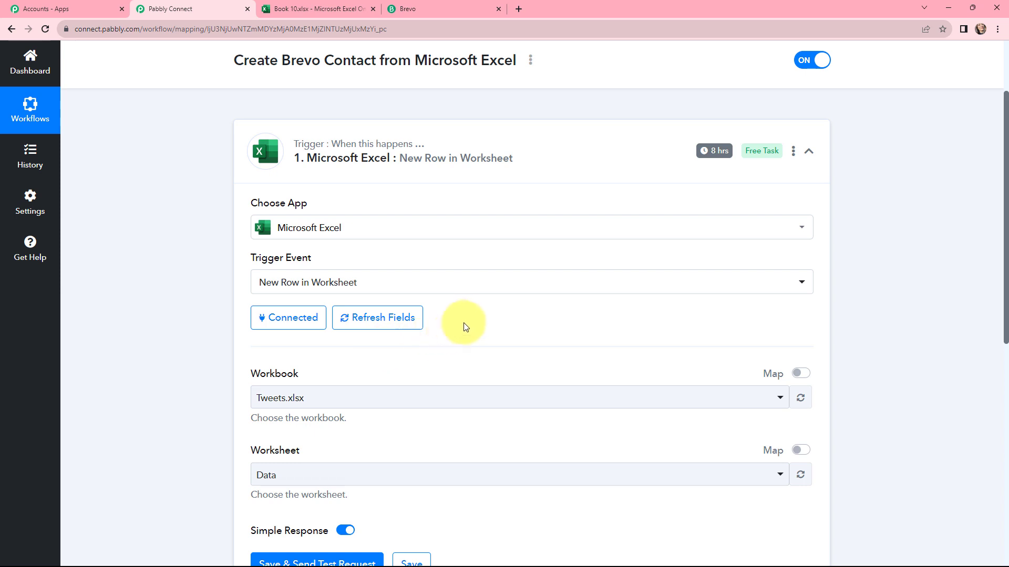
scroll(467, 324, down, 2)
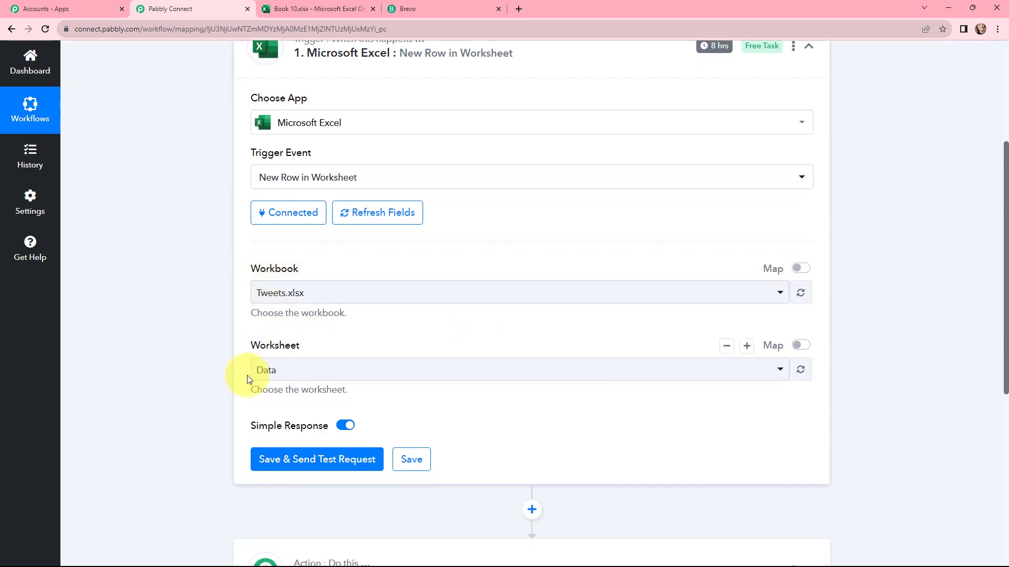
click(326, 8)
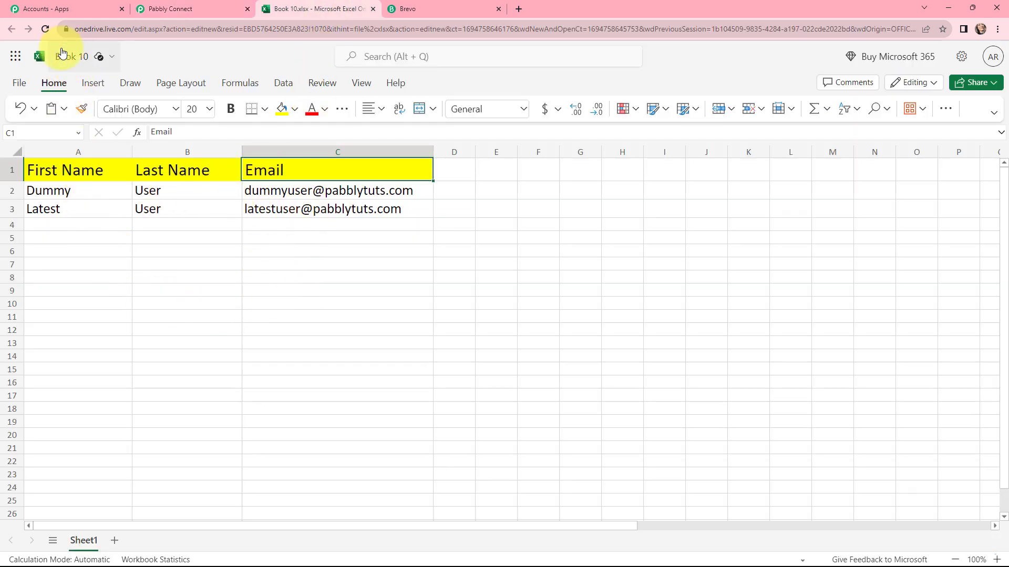
click(153, 8)
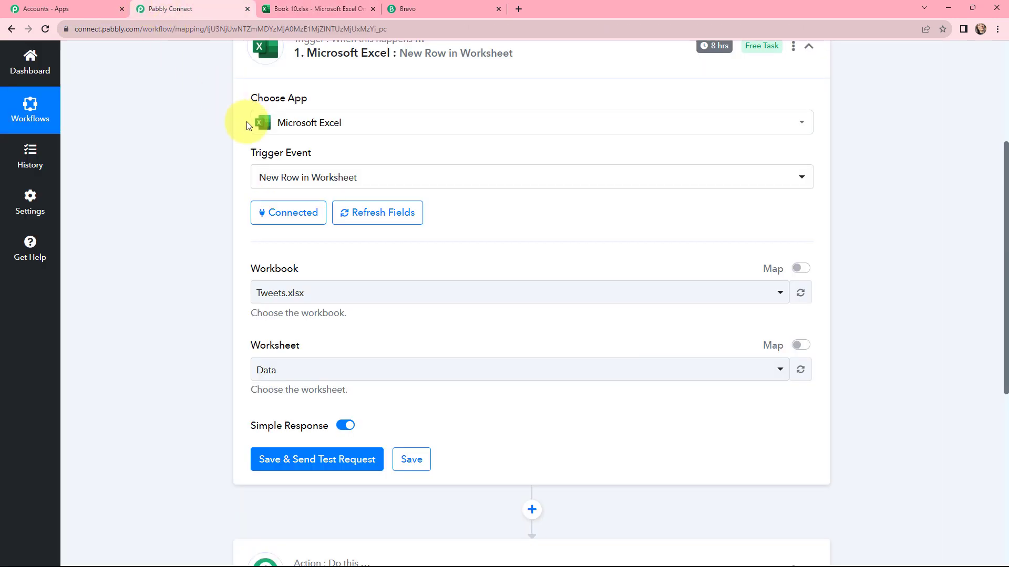
click(340, 296)
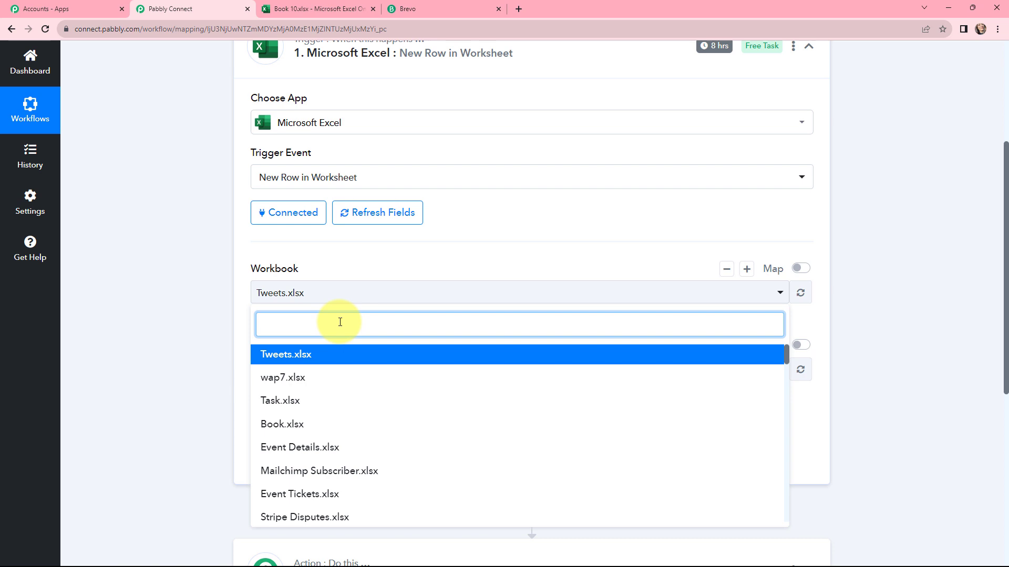
text(book 1)
click(333, 355)
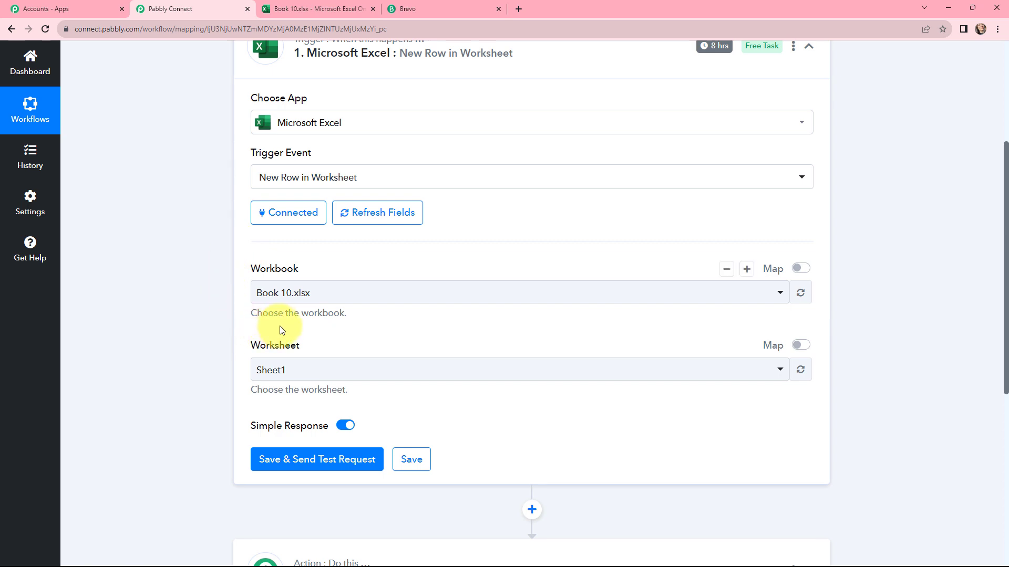
click(295, 372)
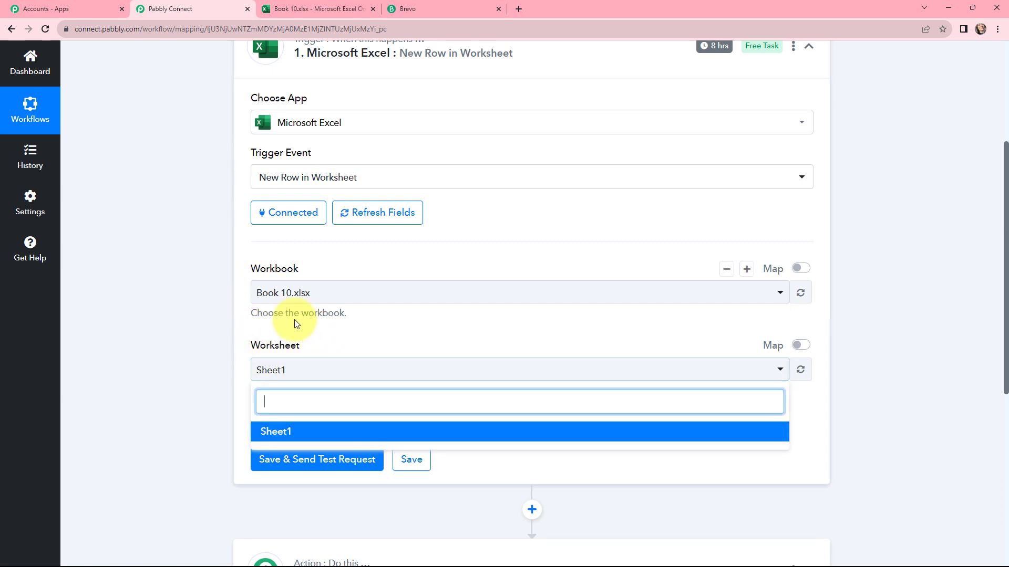
click(248, 336)
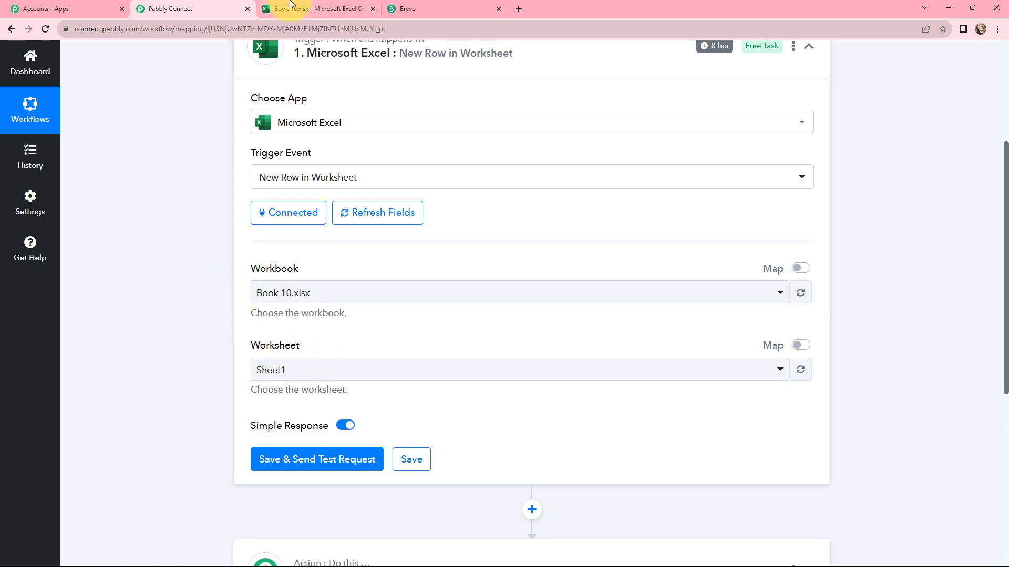
Check the rows in the Book 10 spreadsheet, then save the trigger and send a test request
click(314, 8)
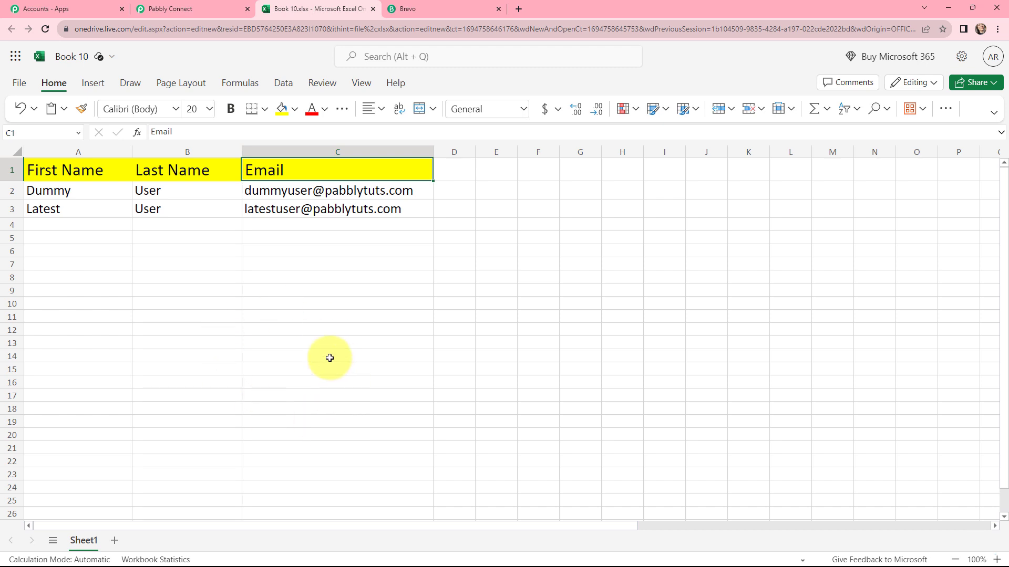
click(205, 6)
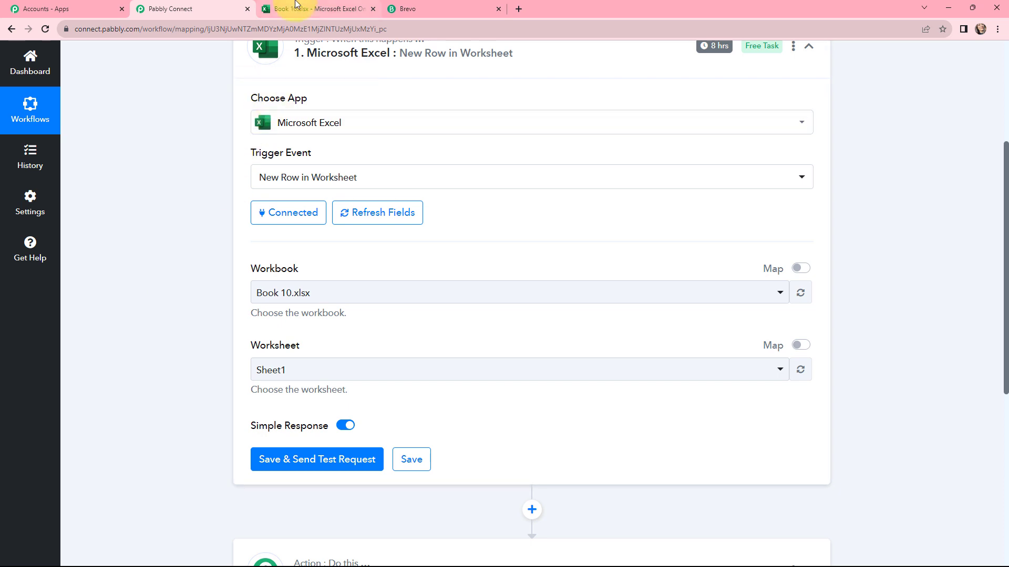
click(278, 9)
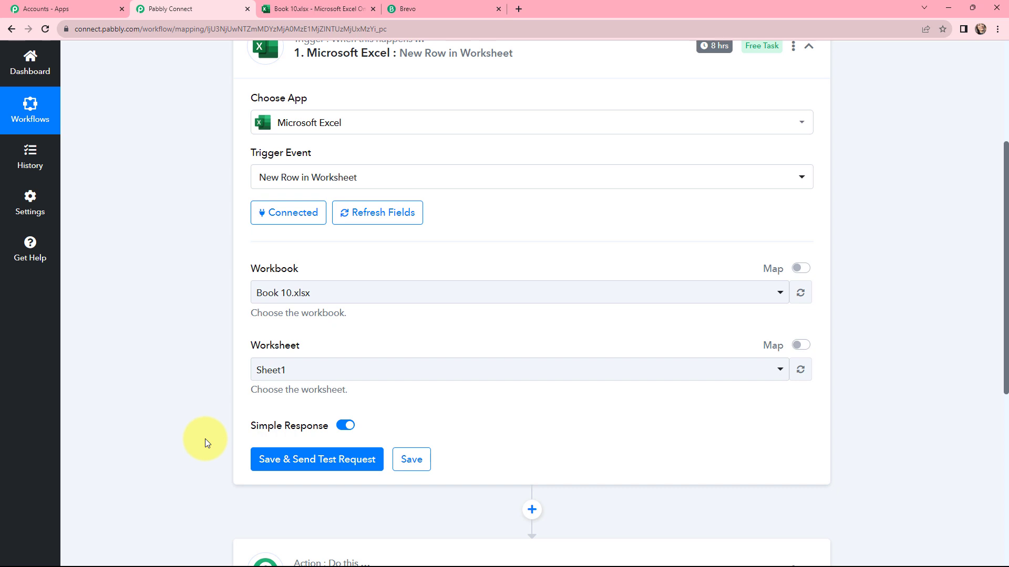
click(324, 461)
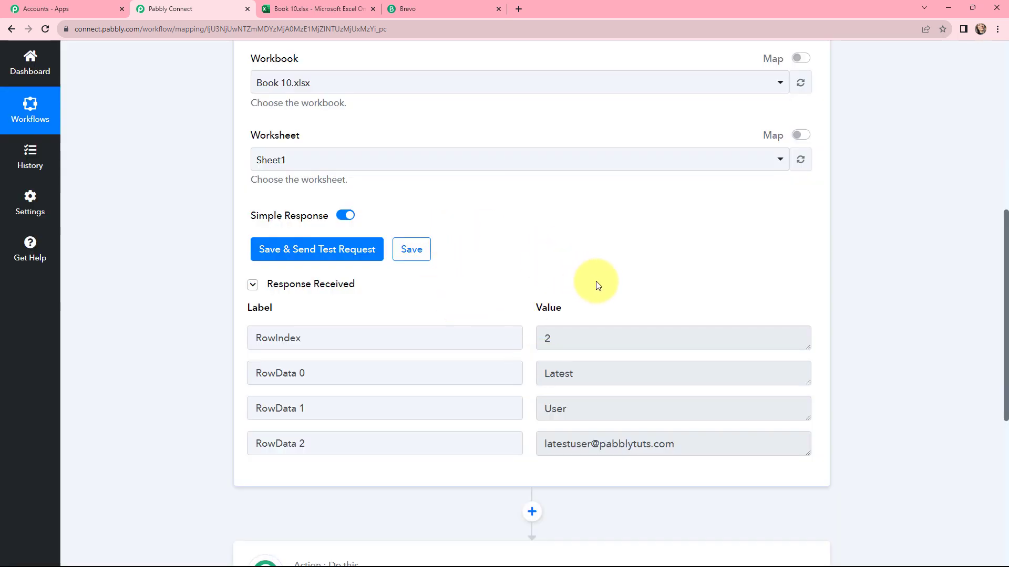
Compare the first name, last name and email in the trigger's test response with the latest spreadsheet row
drag(597, 373, 540, 377)
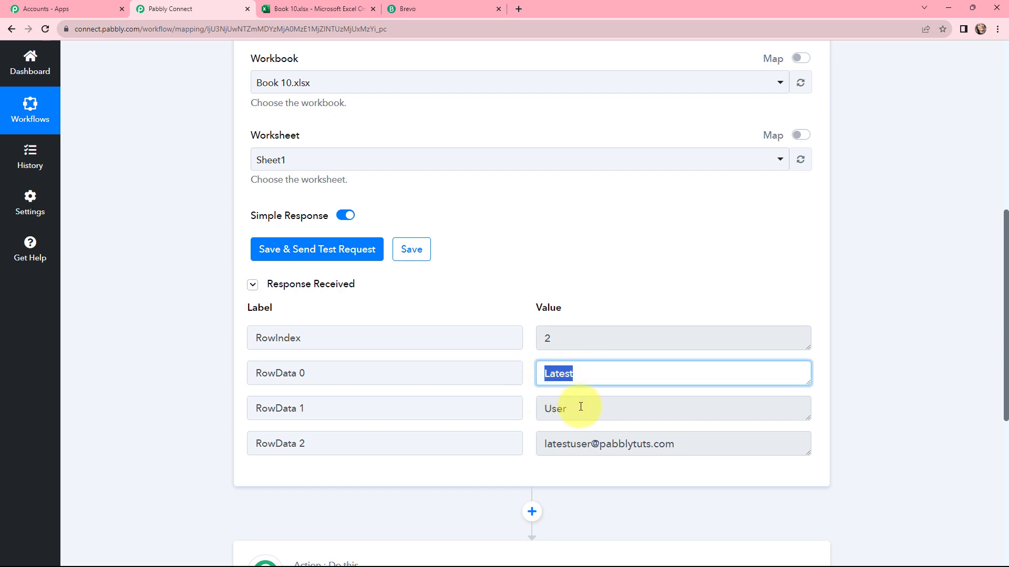
drag(578, 408, 533, 408)
drag(677, 444, 535, 450)
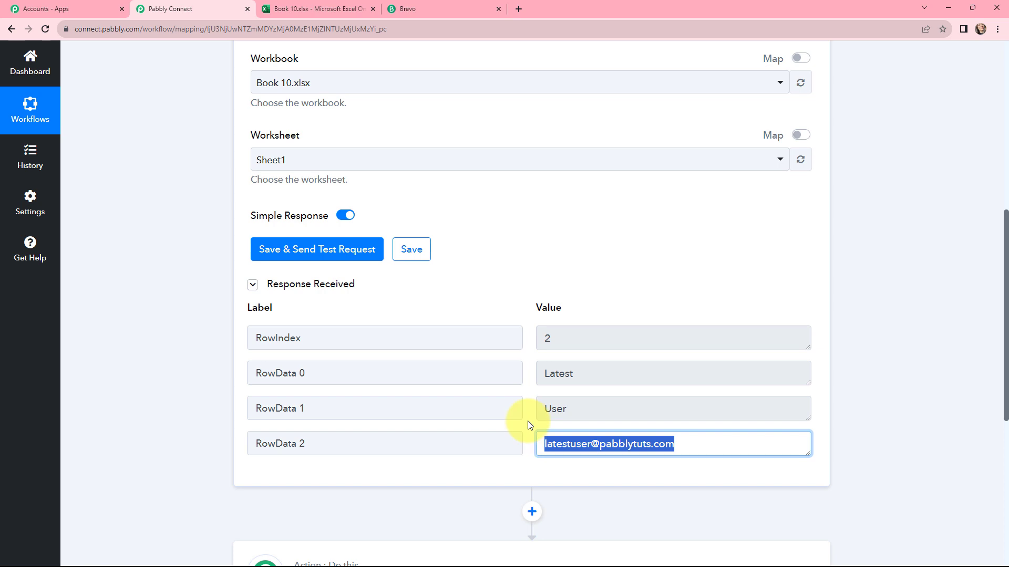
click(302, 8)
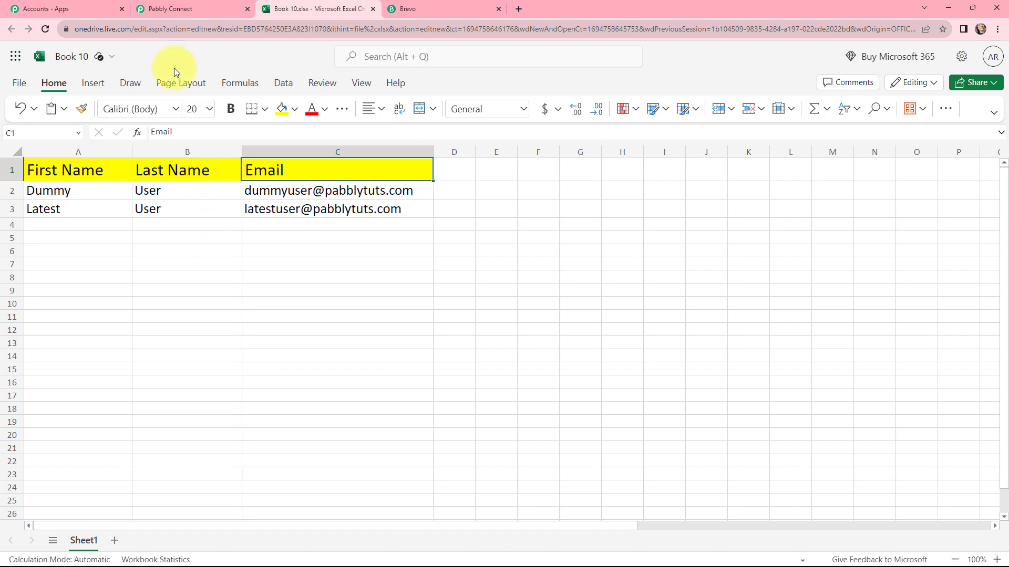
click(169, 8)
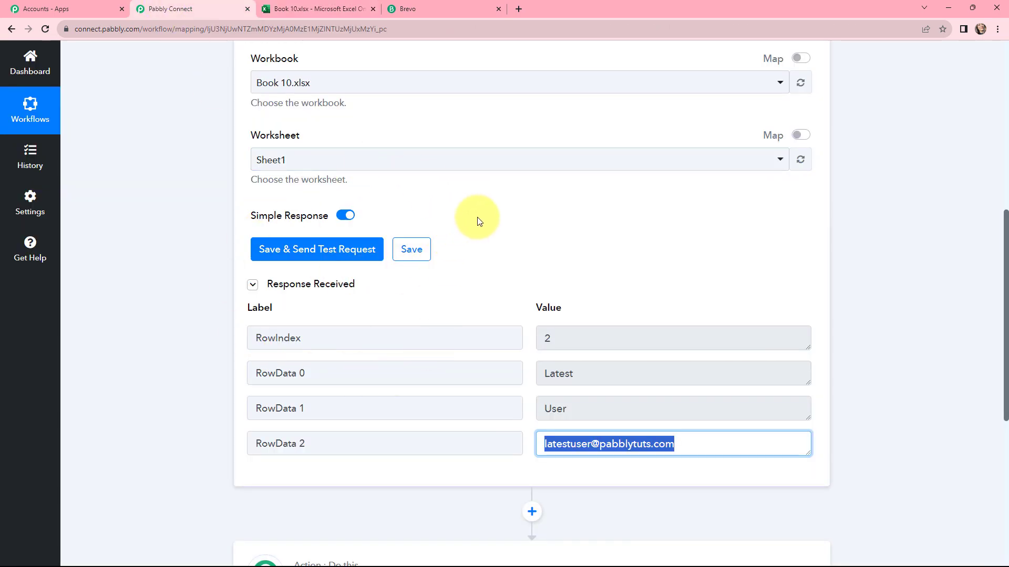
scroll(536, 216, up, 7)
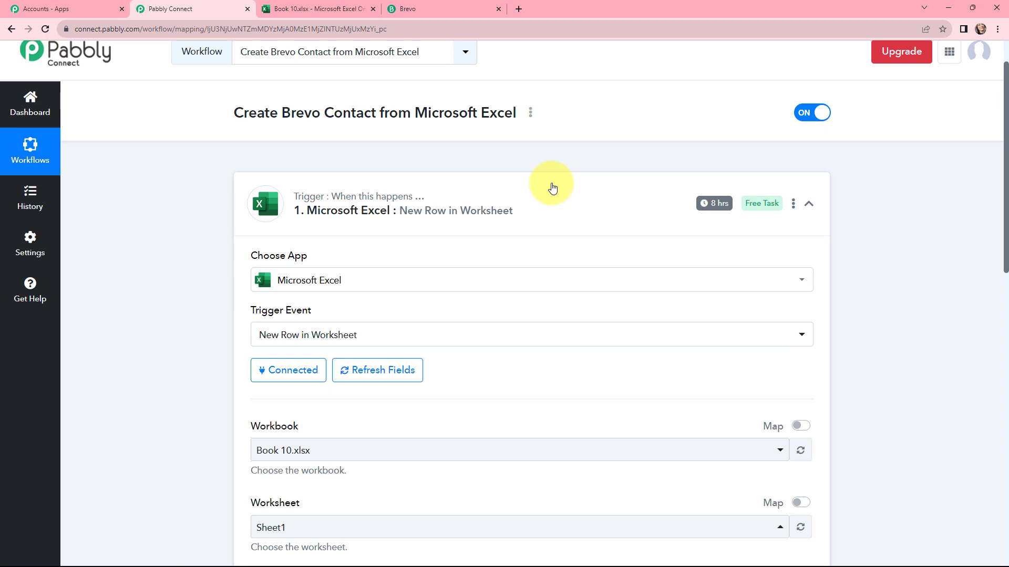
Collapse the Excel trigger and set the next action to the Brevo app with the event Create or Update Contact
mouse_move(713, 209)
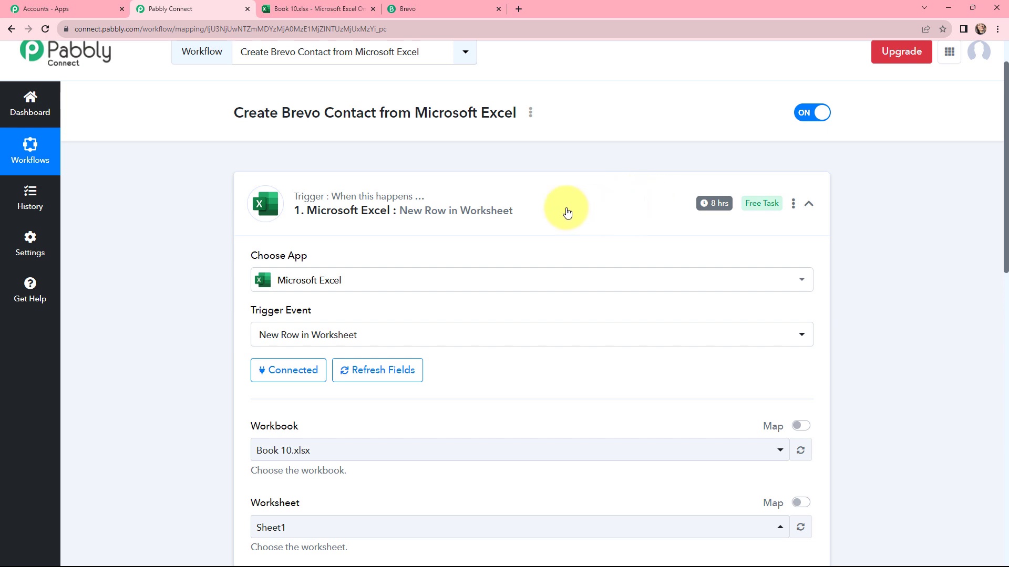
drag(234, 113, 376, 117)
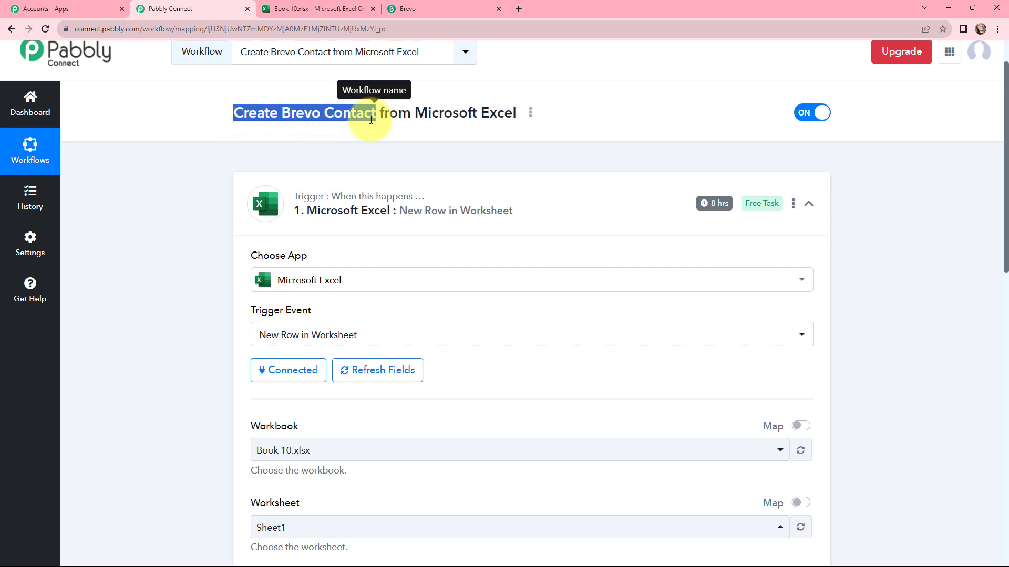
click(557, 157)
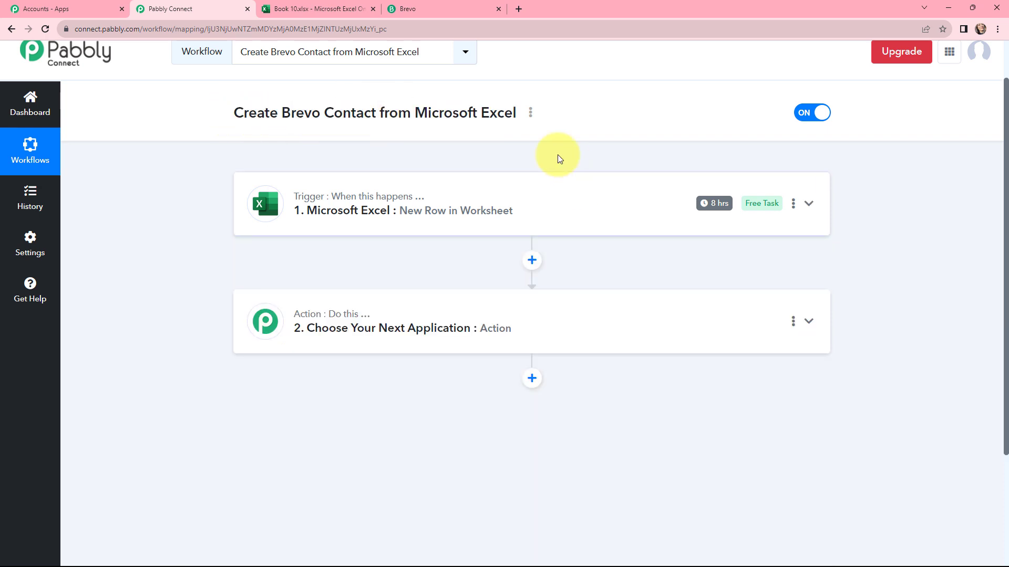
click(503, 315)
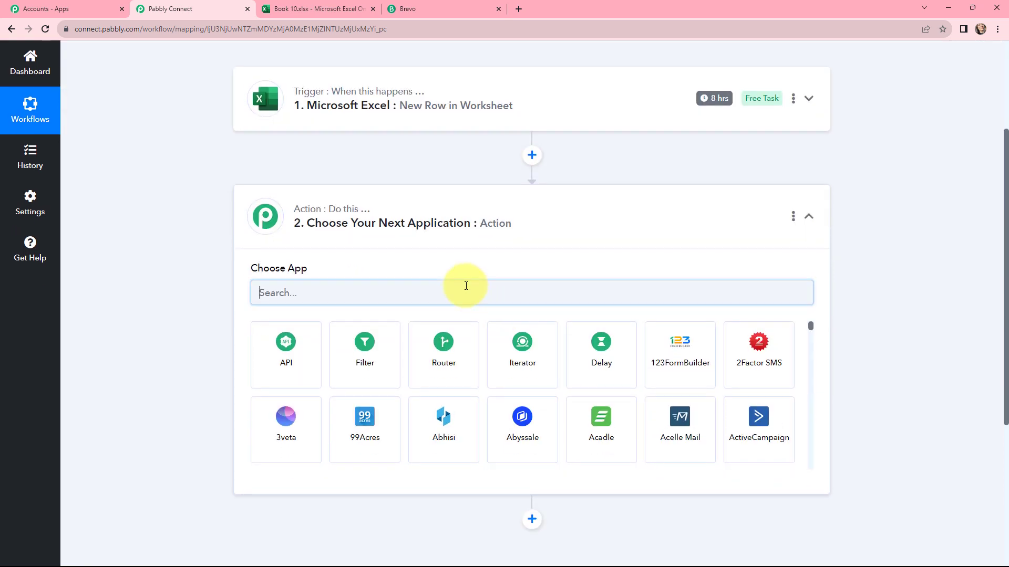
text(bre)
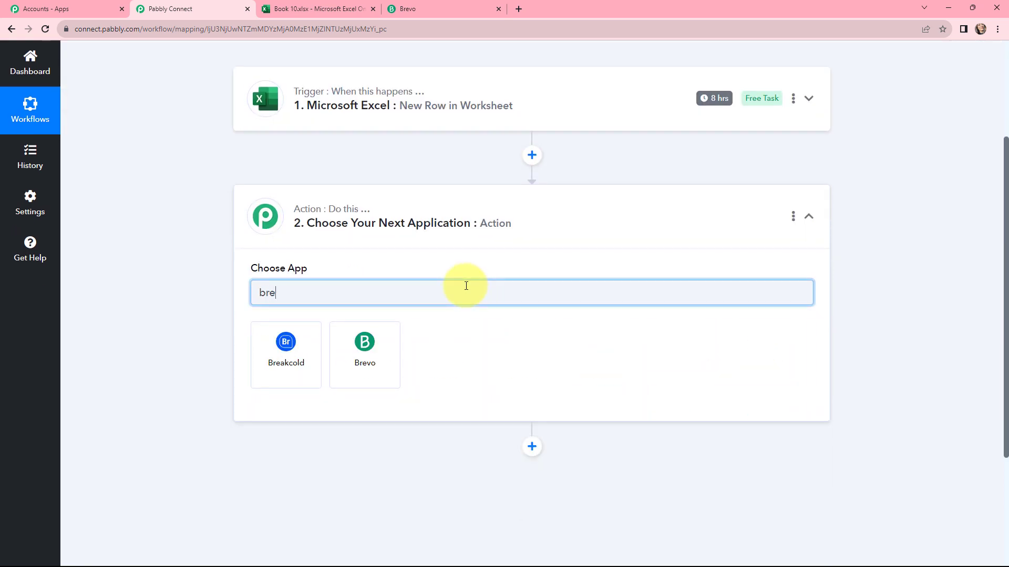
click(366, 341)
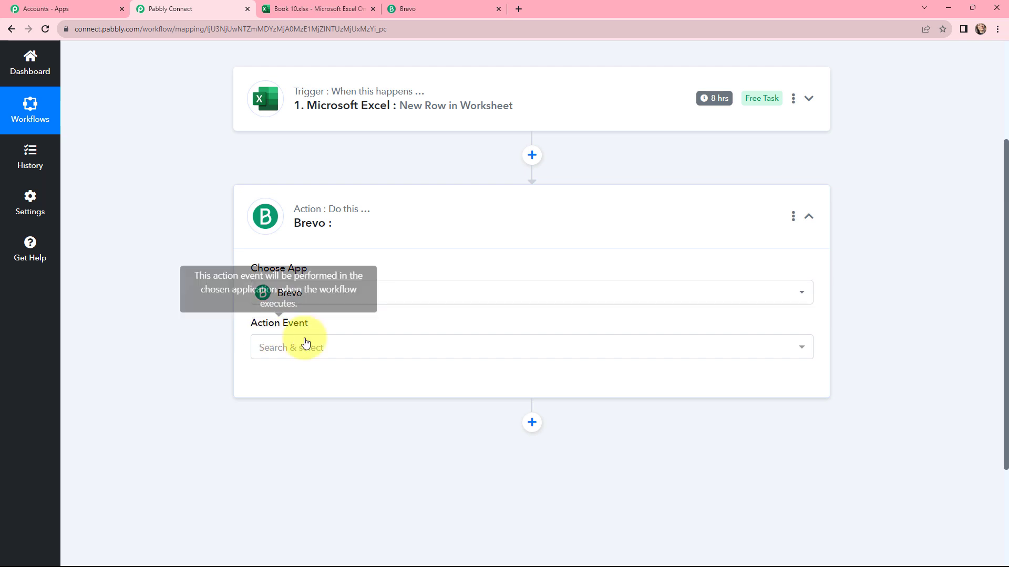
click(317, 349)
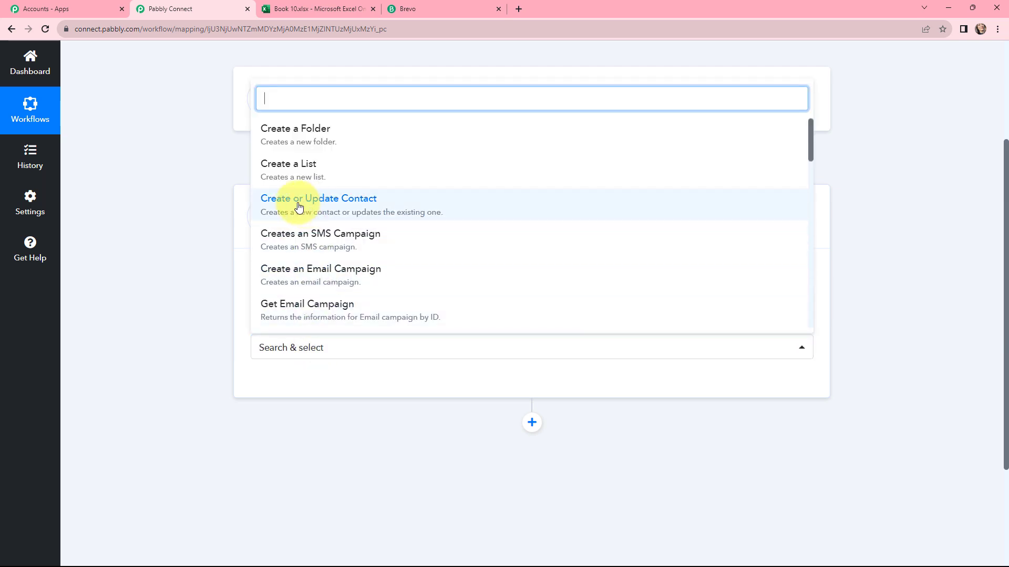
click(389, 206)
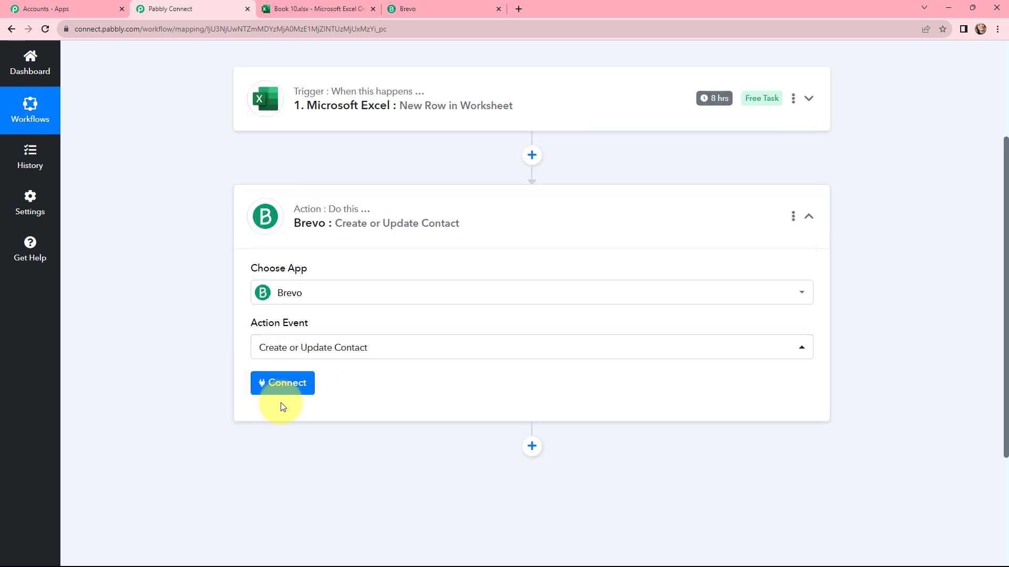
Start adding a new Brevo connection for the action and clear its prefilled domain
click(271, 383)
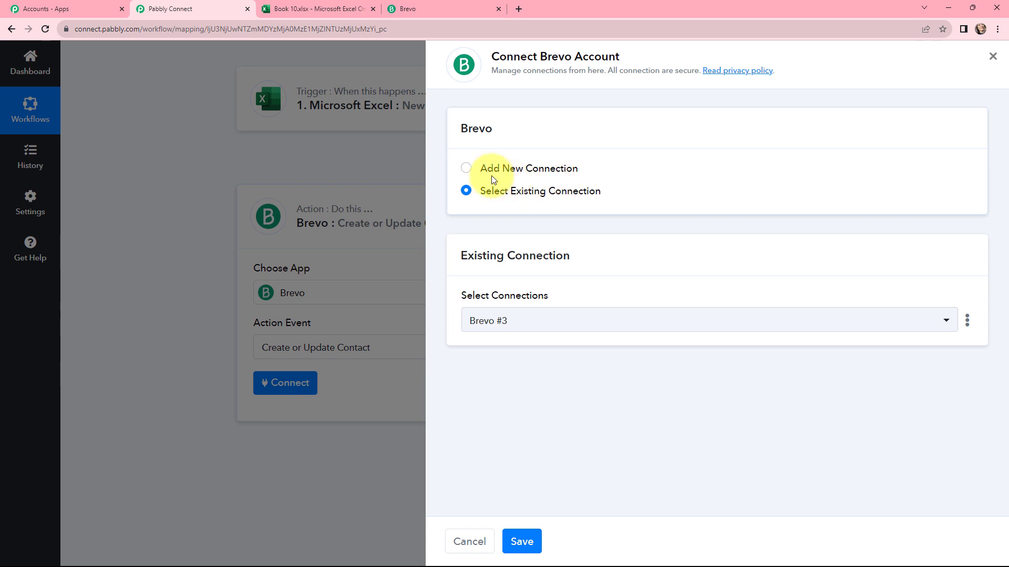
click(465, 169)
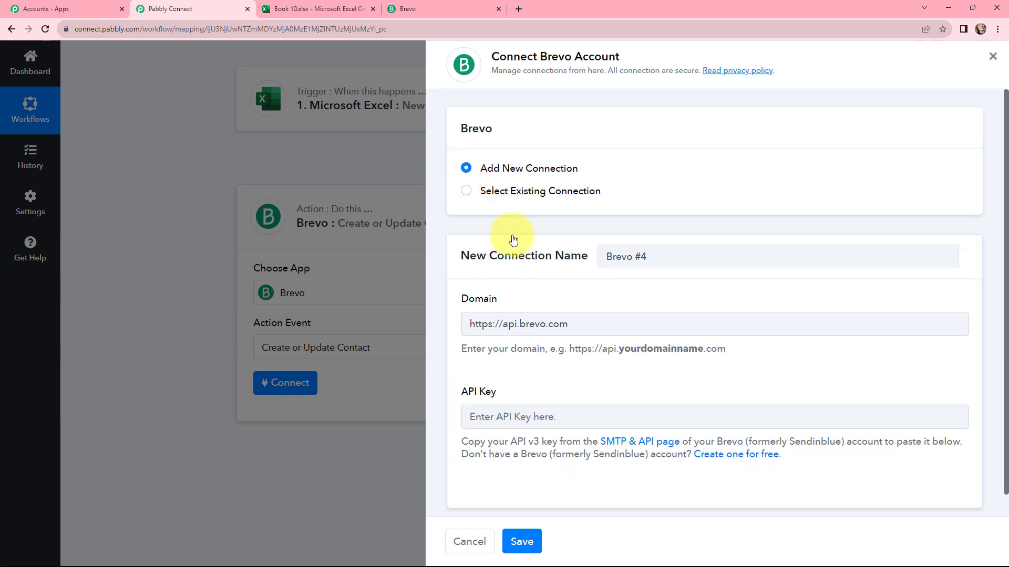
drag(498, 299, 480, 301)
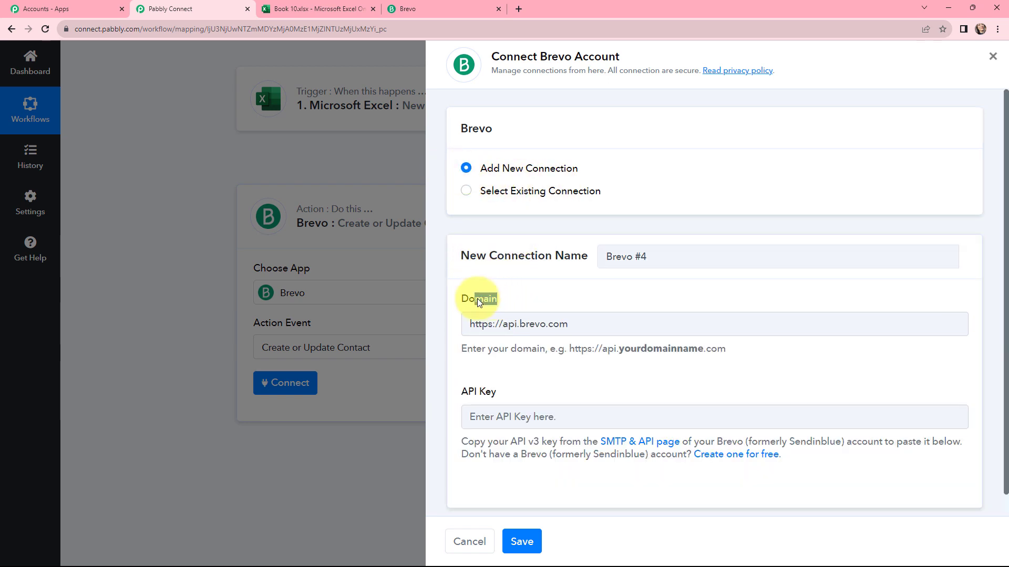
drag(498, 393, 461, 394)
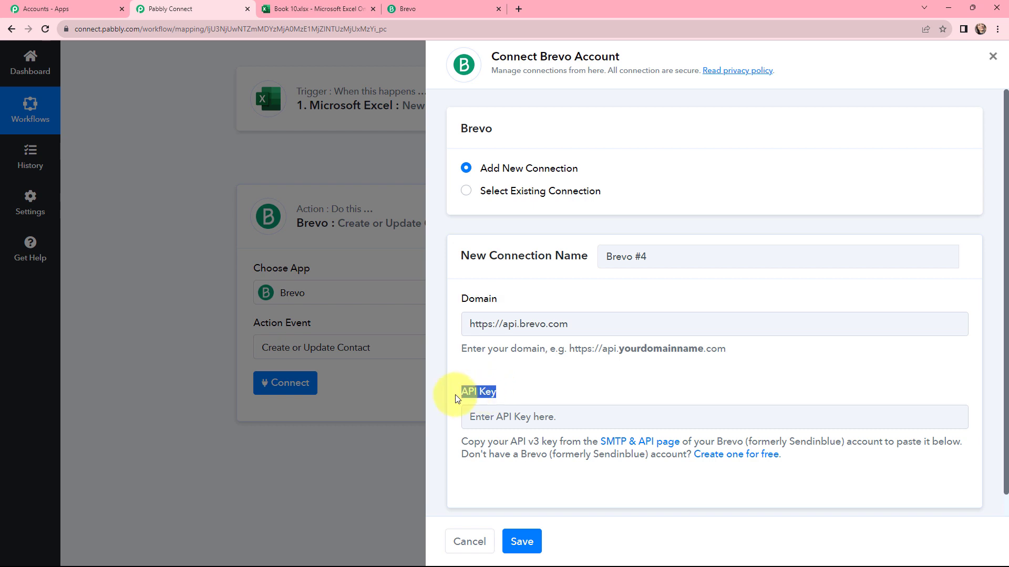
click(455, 384)
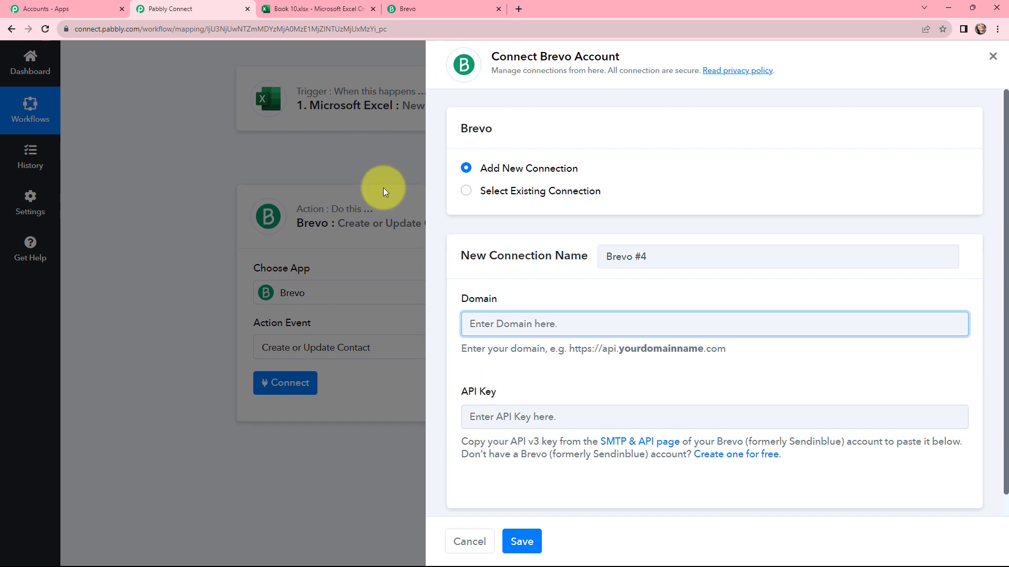
click(418, 10)
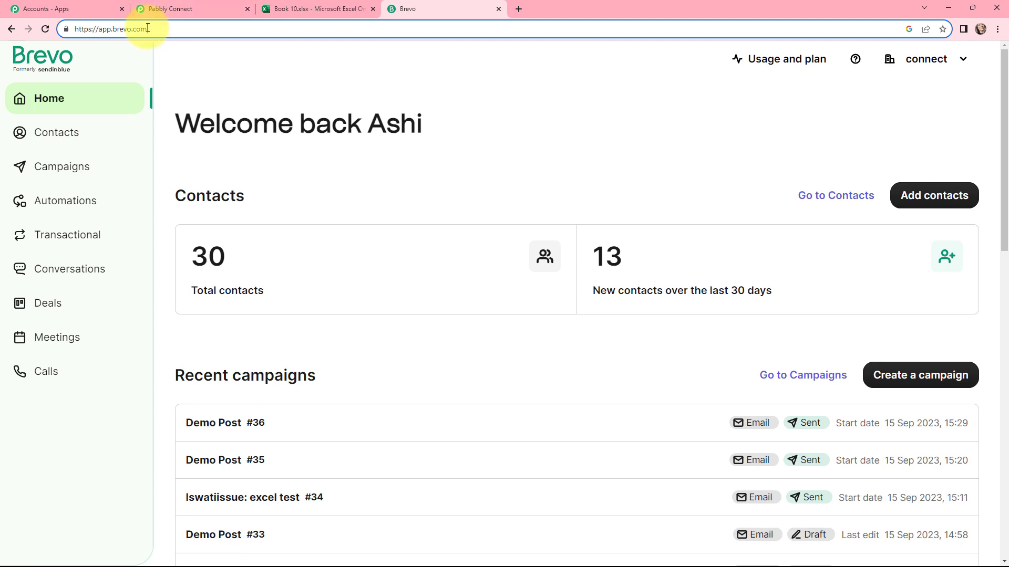
drag(149, 29, 73, 30)
key(ctrl+c)
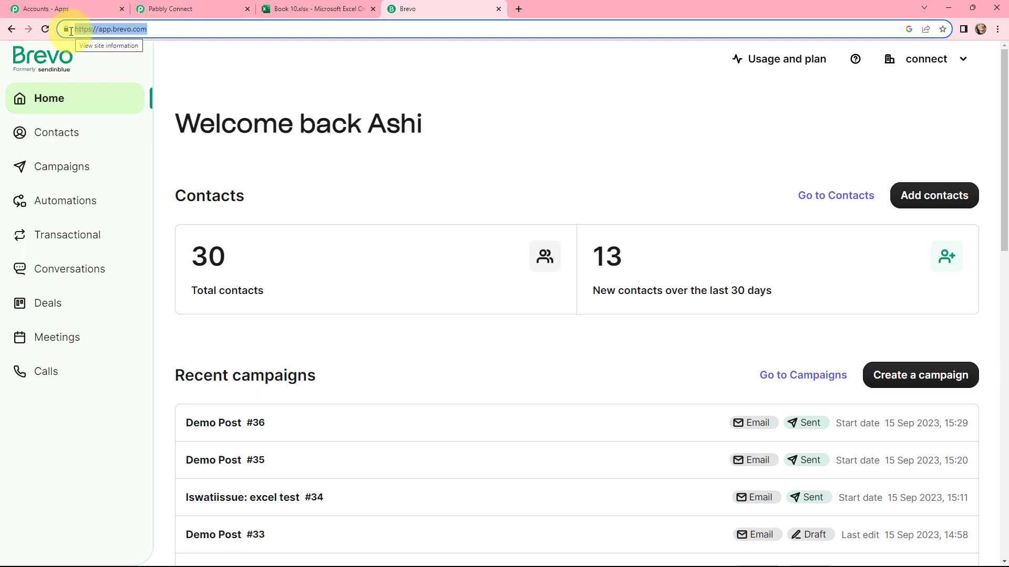
click(209, 8)
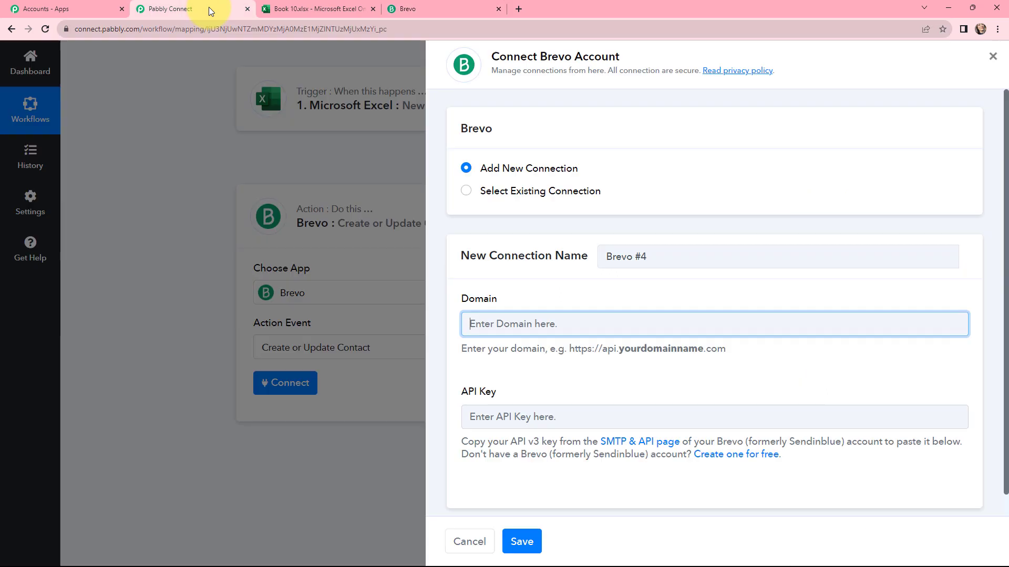
click(478, 323)
key(ctrl+v)
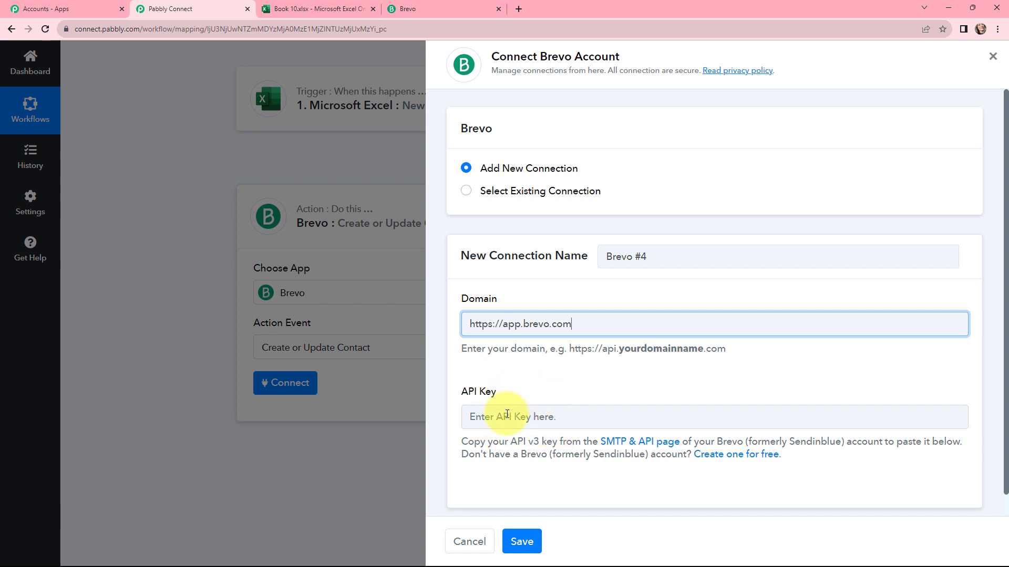
Switch to Brevo and open the API Keys page of the account's SMTP & API settings
click(420, 2)
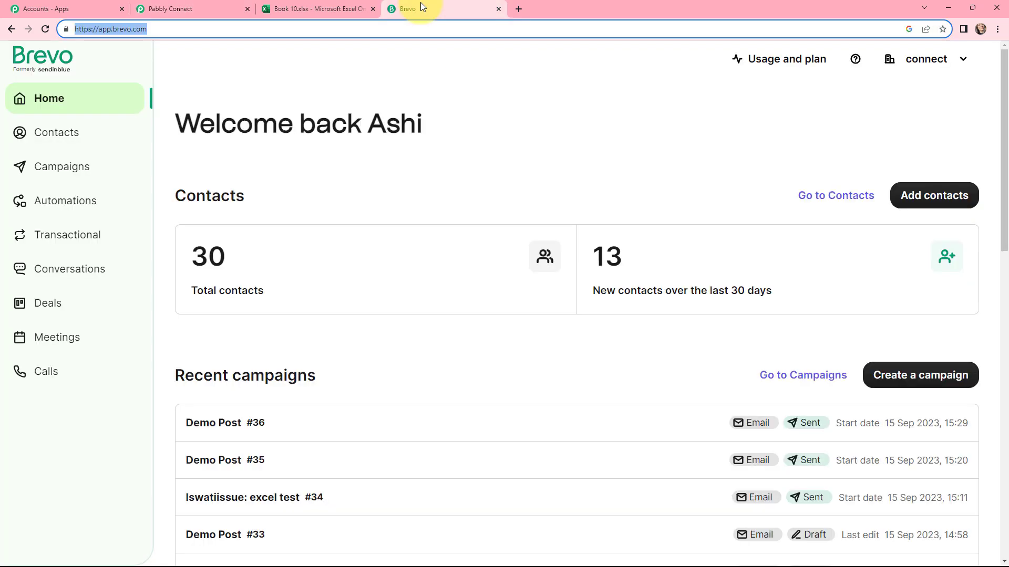
click(935, 59)
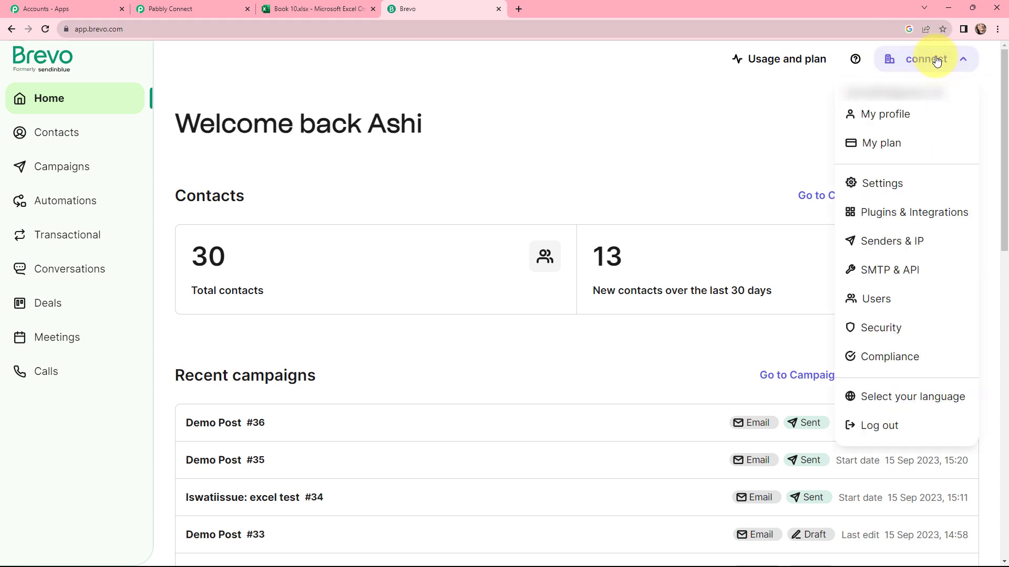
click(916, 275)
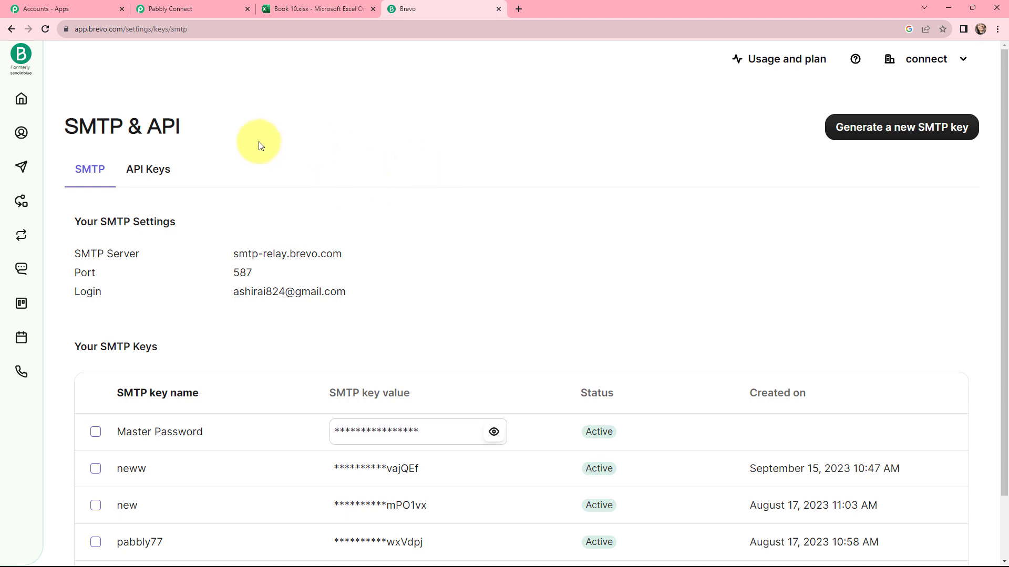
click(153, 169)
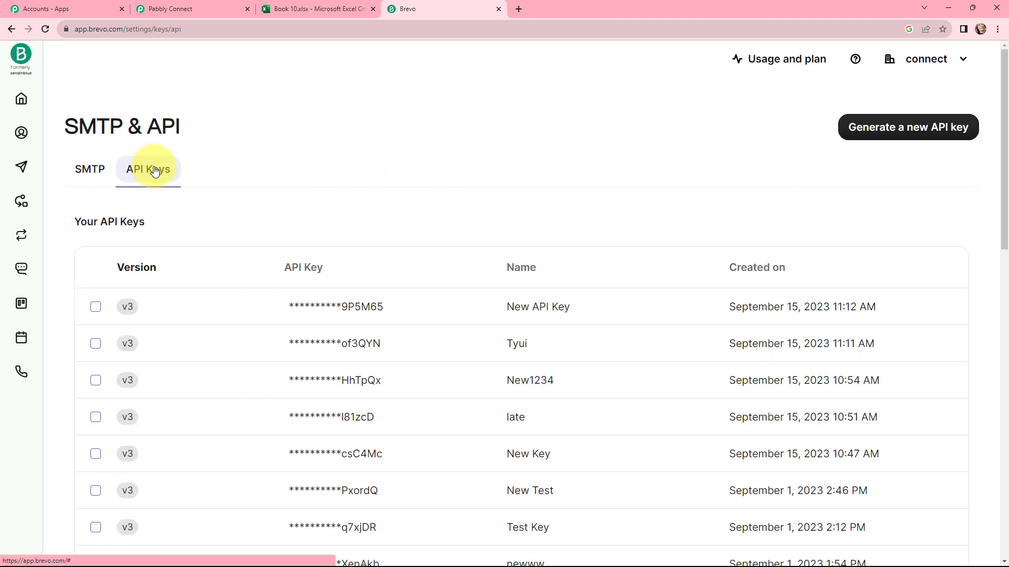
Generate a new Brevo API key named Key, copy its value and close the key dialog
click(862, 132)
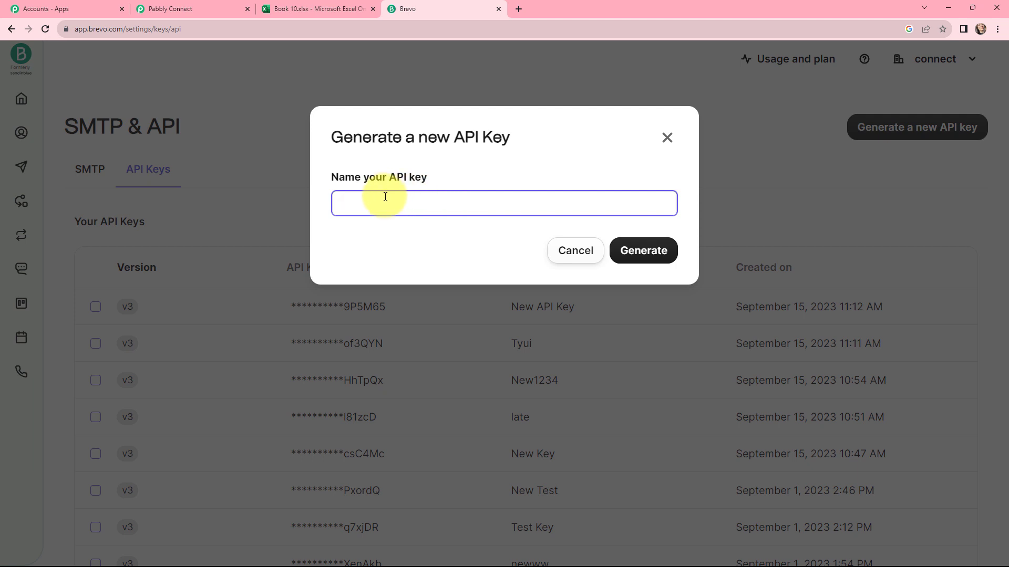
text(Key)
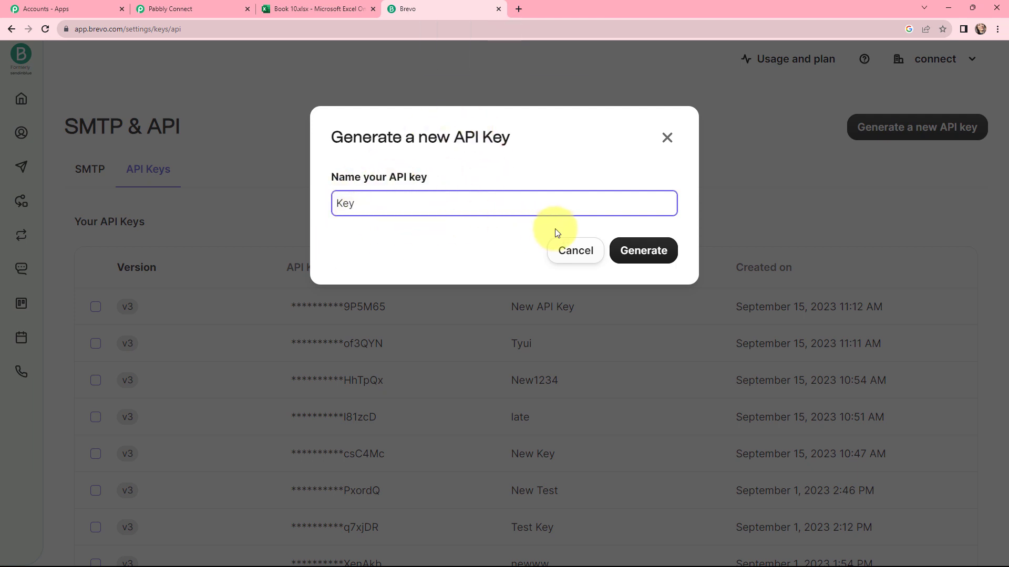
click(642, 251)
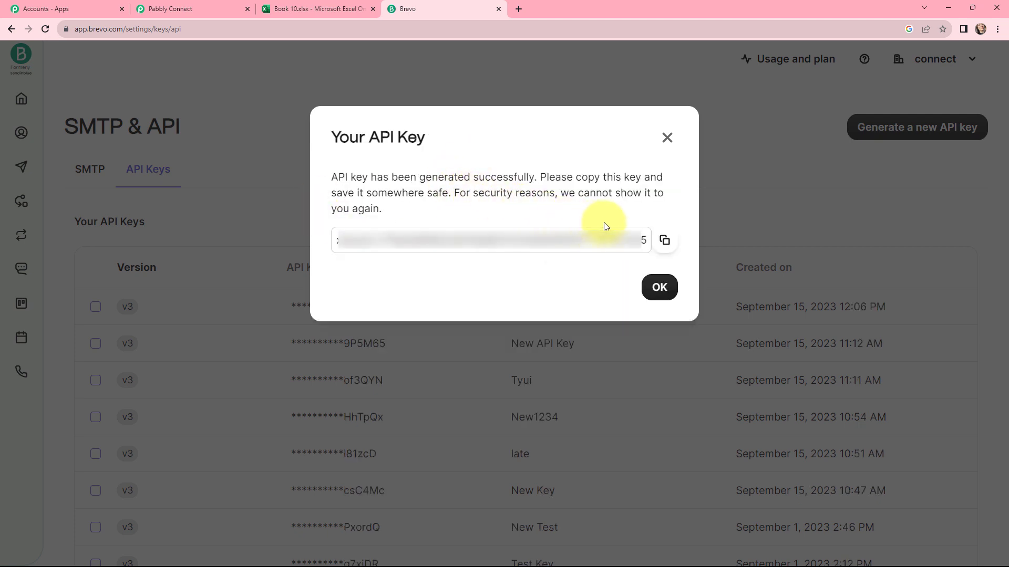
click(664, 240)
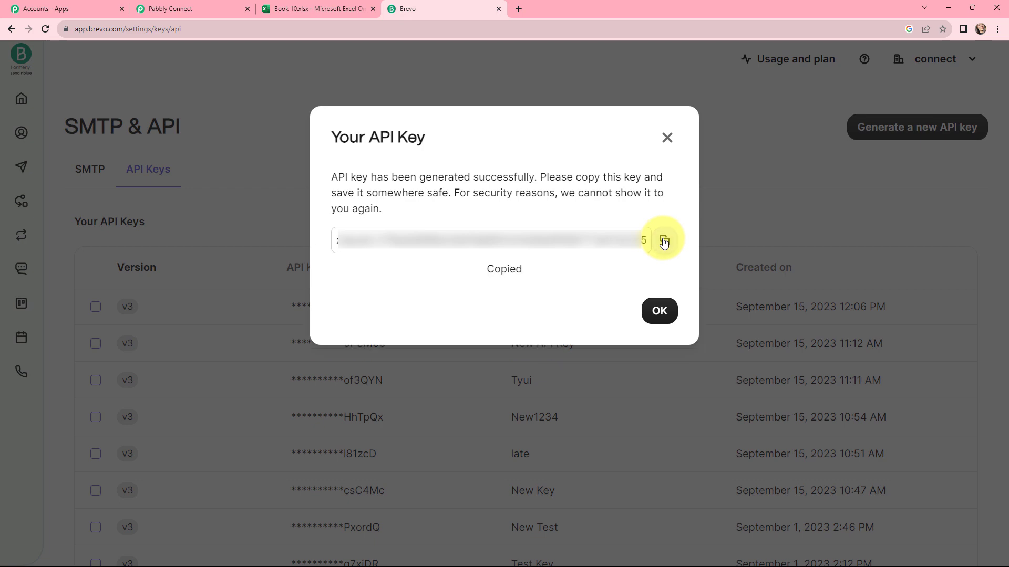
click(660, 310)
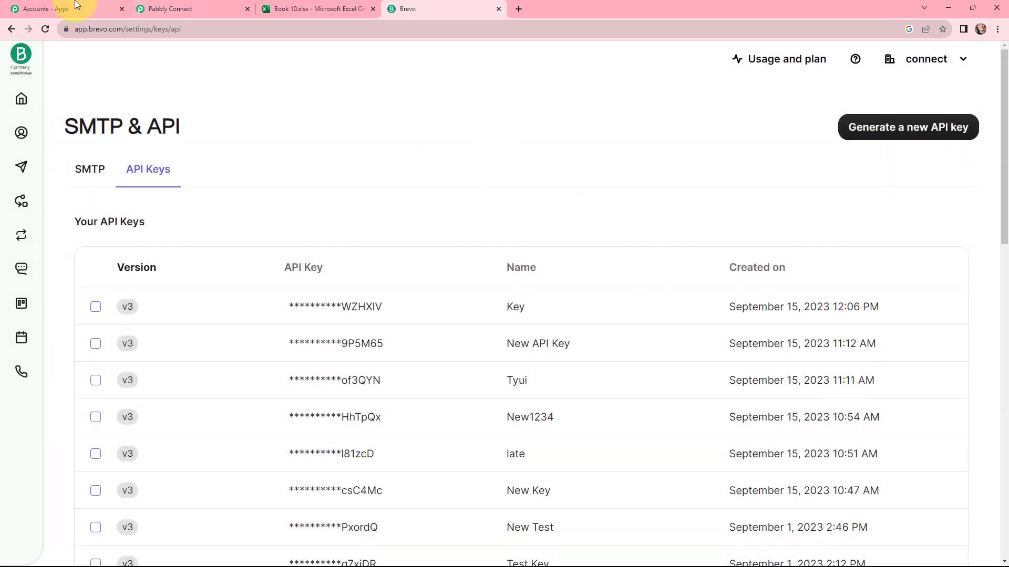
Return to Pabbly Connect, paste the copied API key into the Brevo connection's API Key field and save the connection
click(157, 9)
click(536, 408)
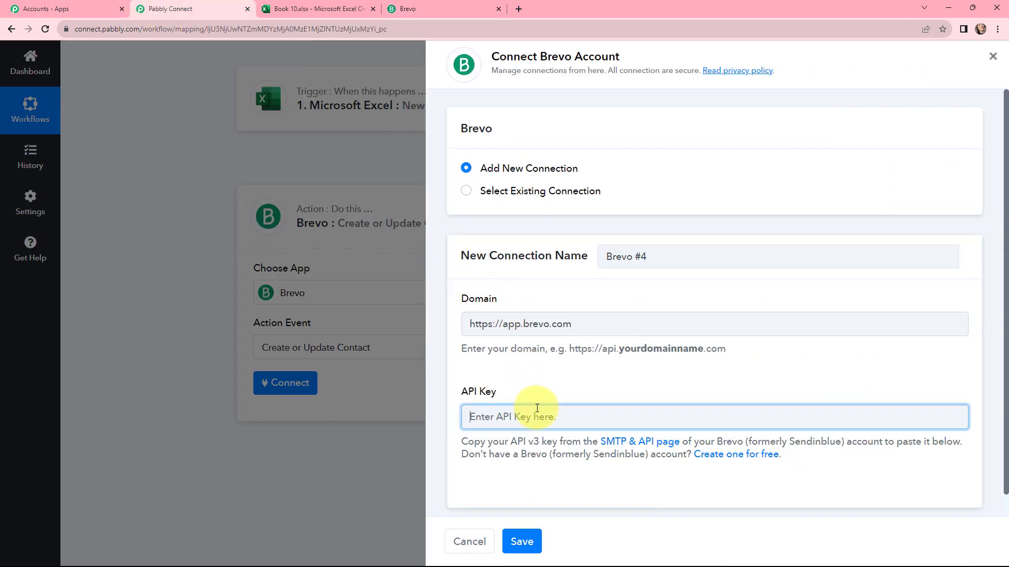
key(ctrl+v)
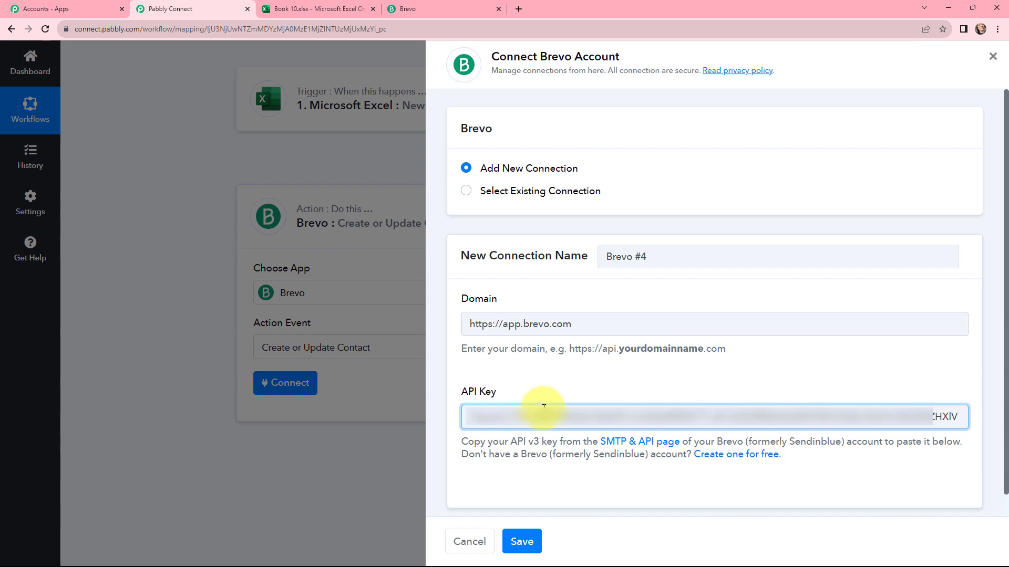
click(520, 543)
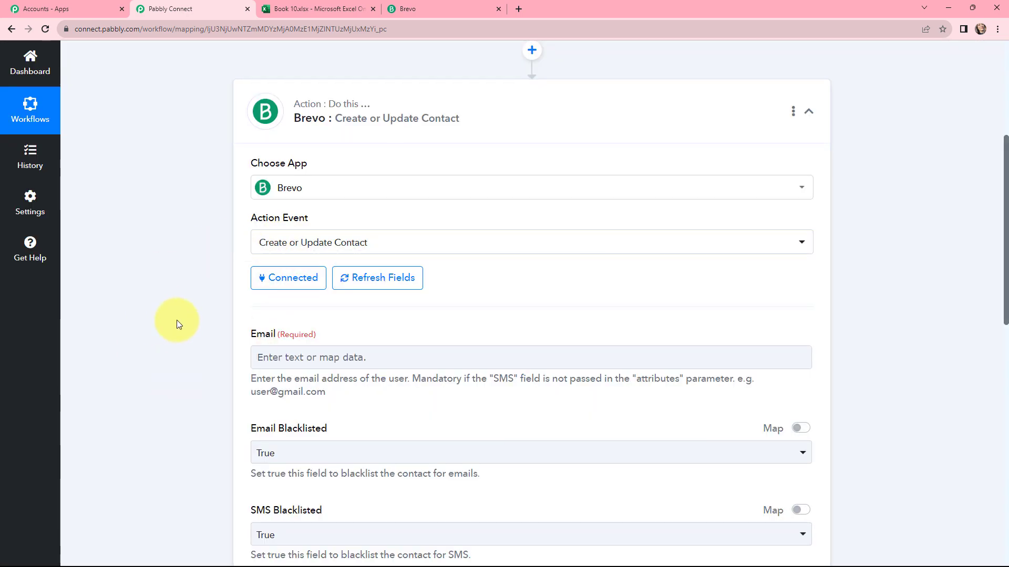
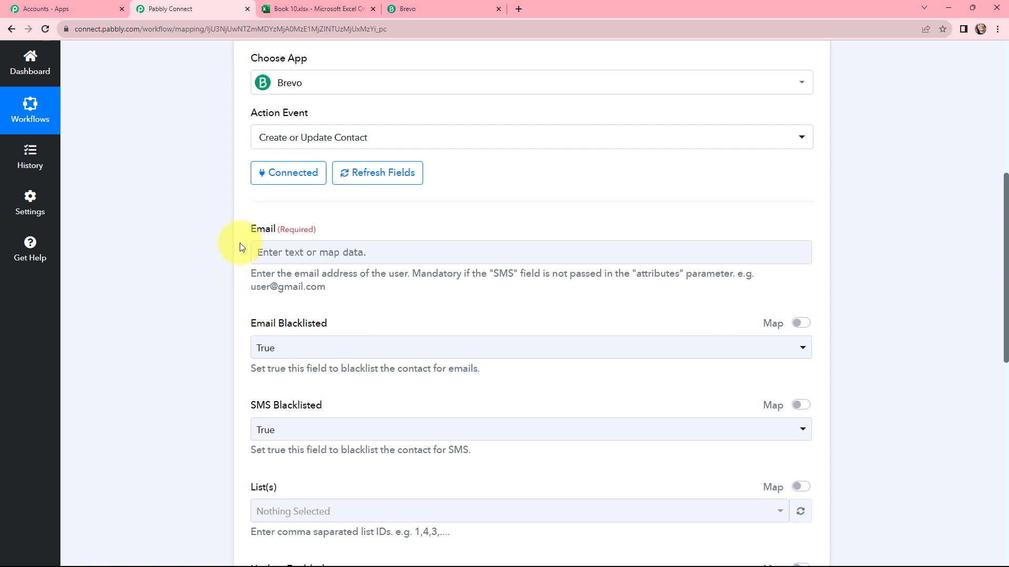
Map the Brevo contact's Email field to RowData 2 from the Microsoft Excel trigger
click(394, 252)
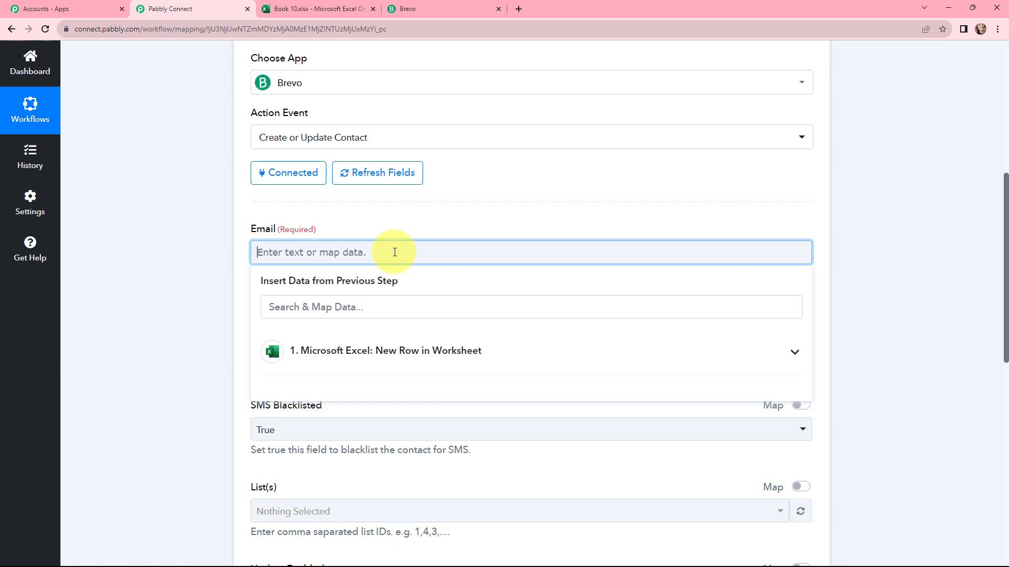
click(355, 353)
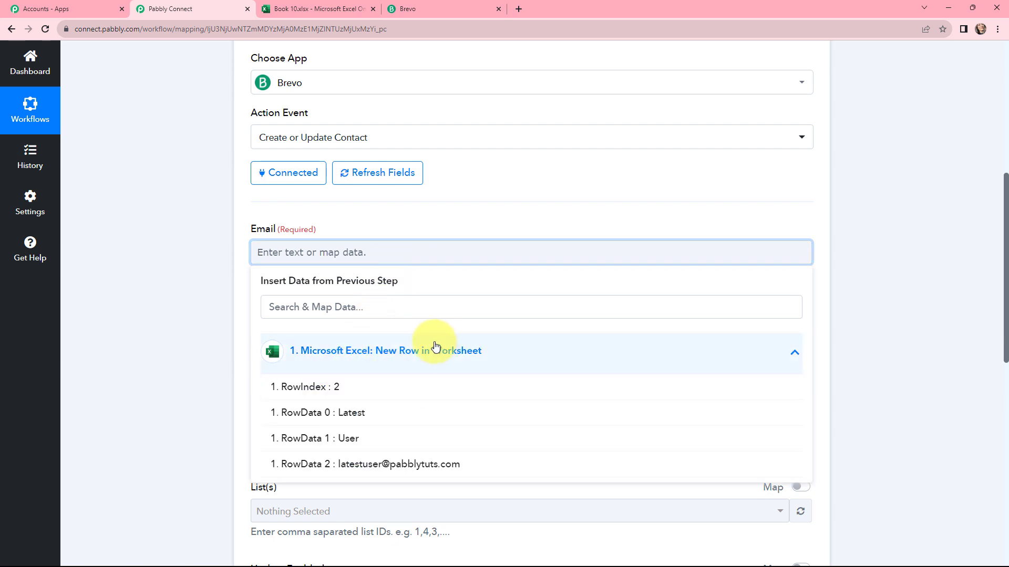
click(393, 464)
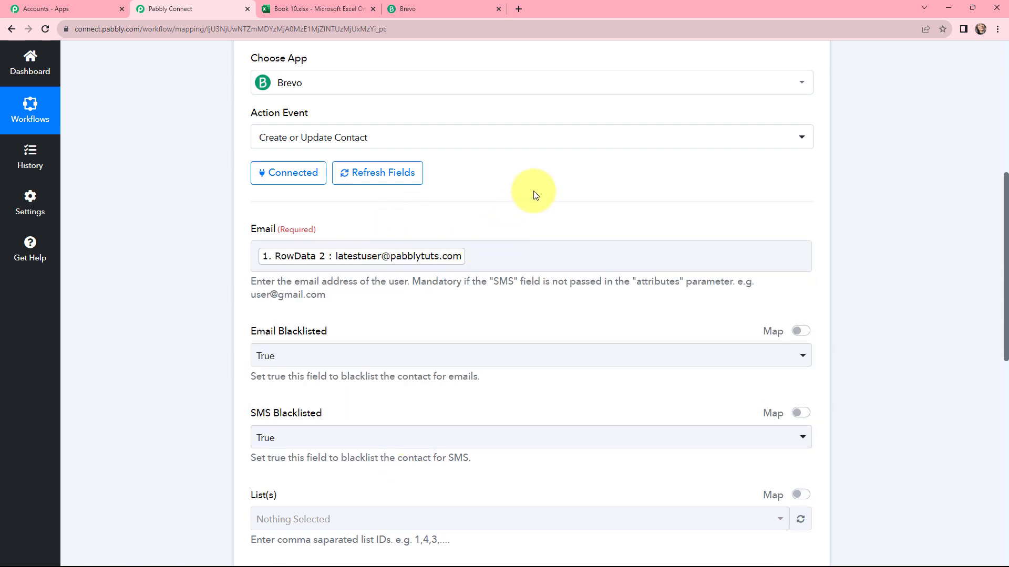
Set both Email Blacklisted and SMS Blacklisted to False for the Brevo contact
scroll(243, 154, down, 3)
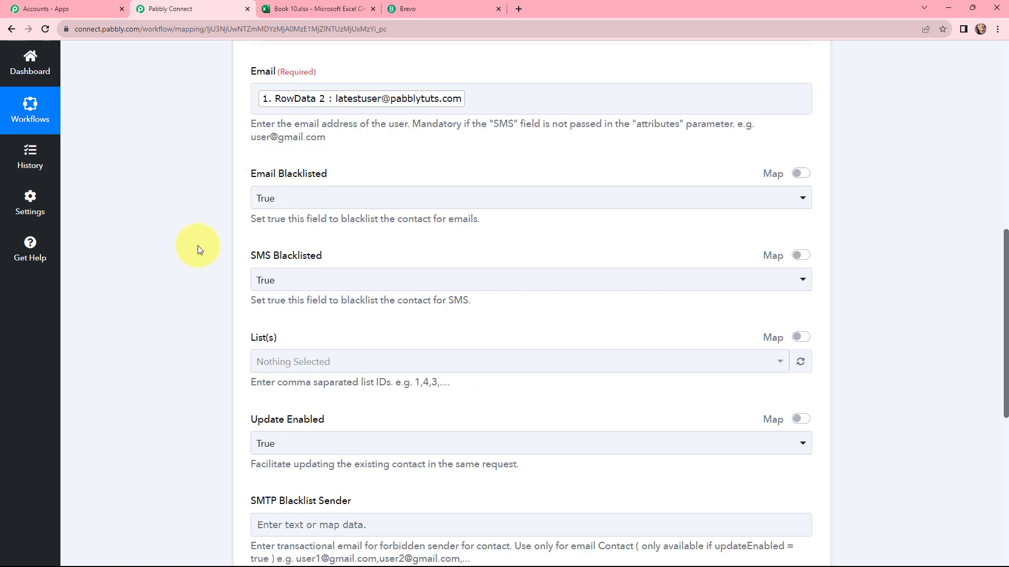
click(322, 203)
click(322, 203)
click(304, 199)
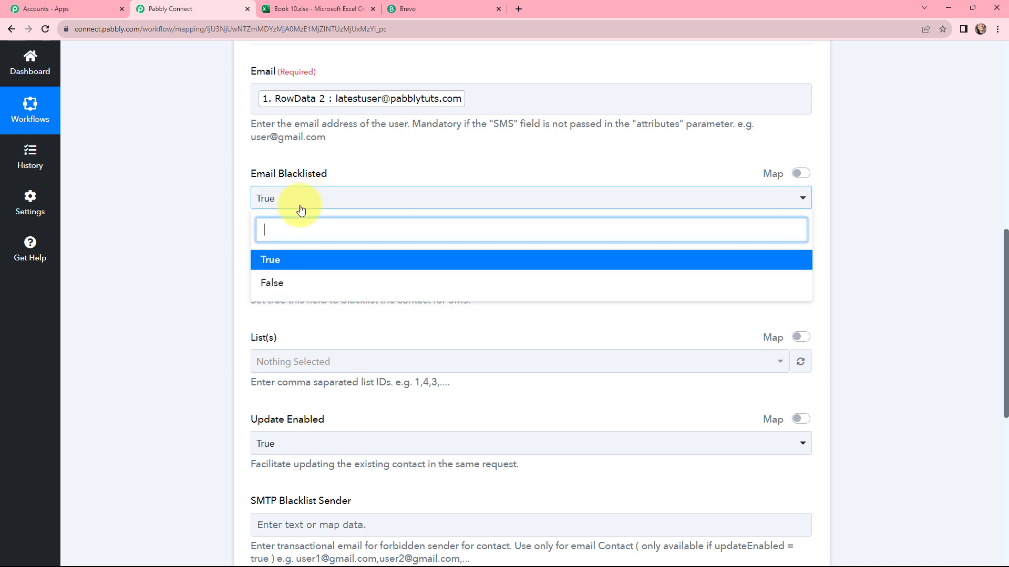
click(269, 282)
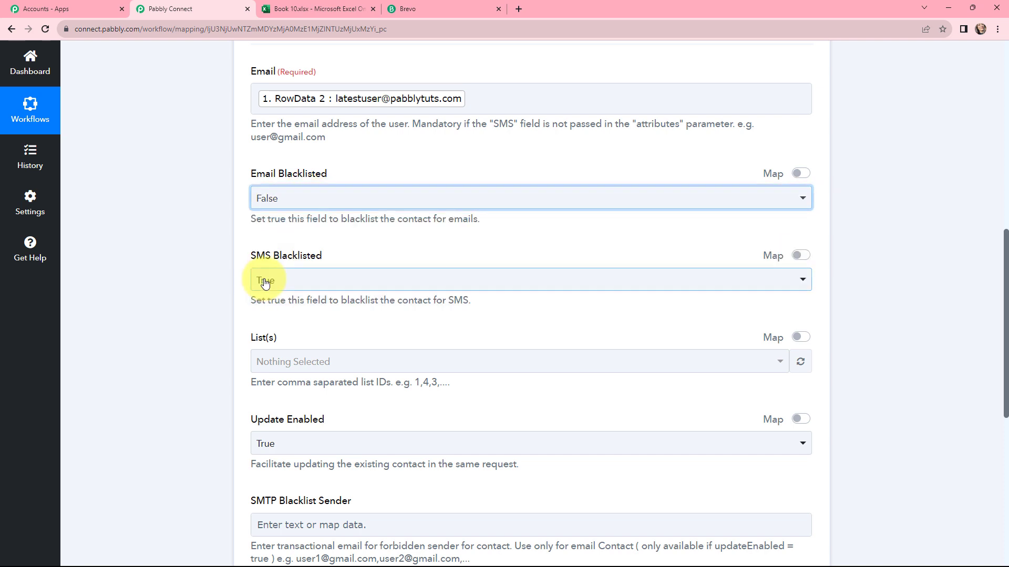
click(259, 266)
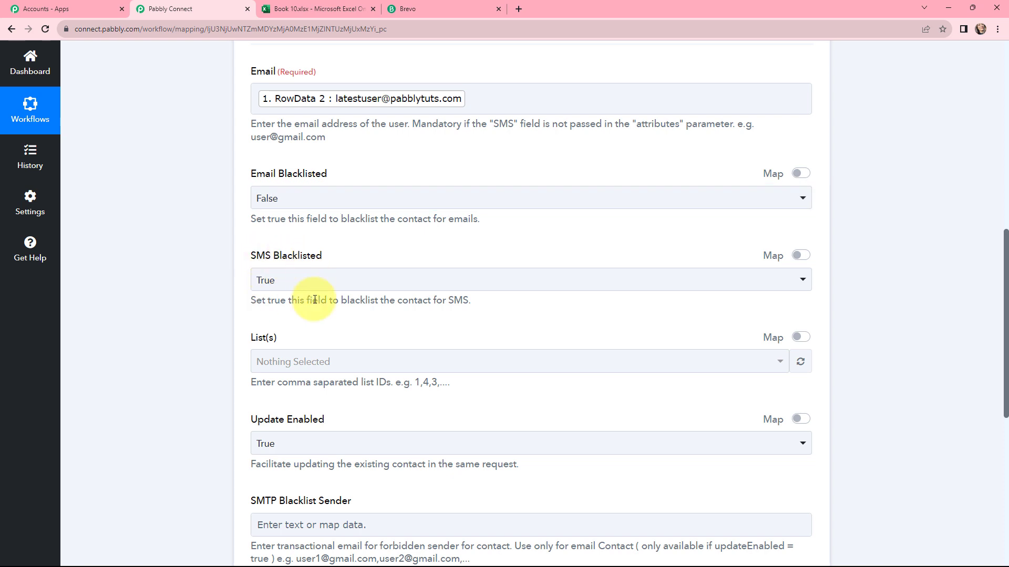
click(315, 281)
click(276, 363)
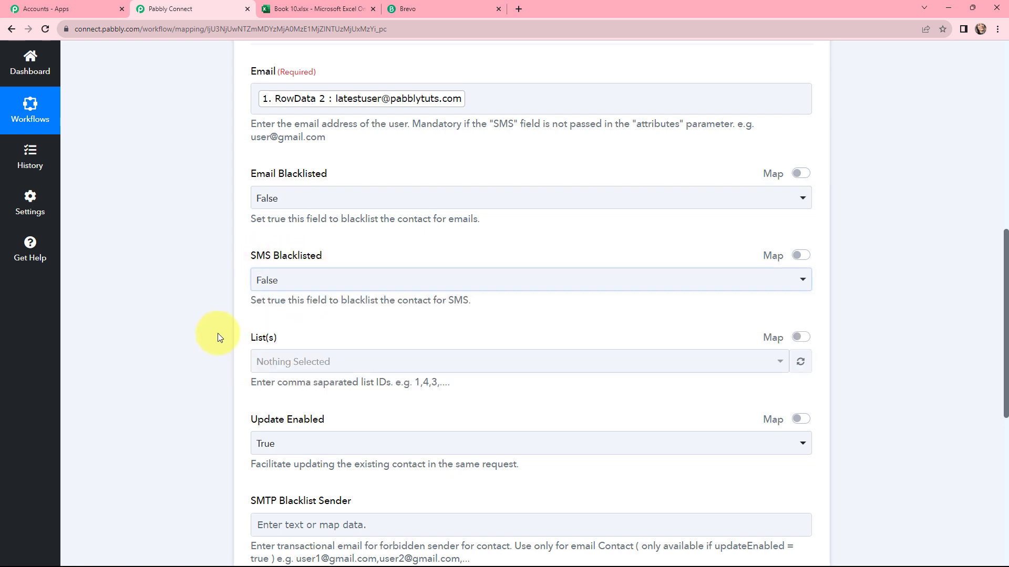
Switch to Brevo and review the account's available contact lists on the Lists page
scroll(231, 282, down, 2)
drag(252, 233, 281, 234)
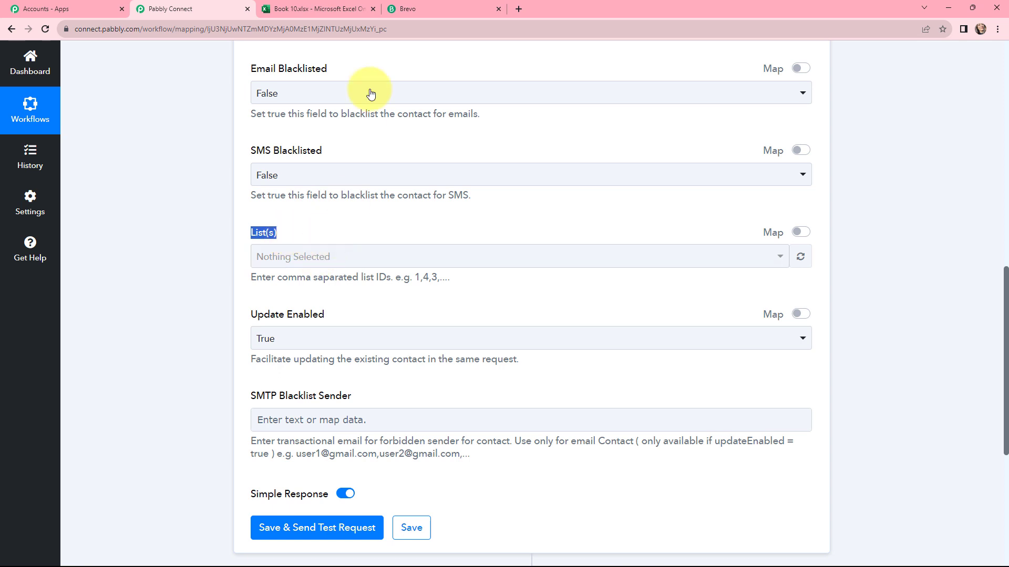
click(403, 8)
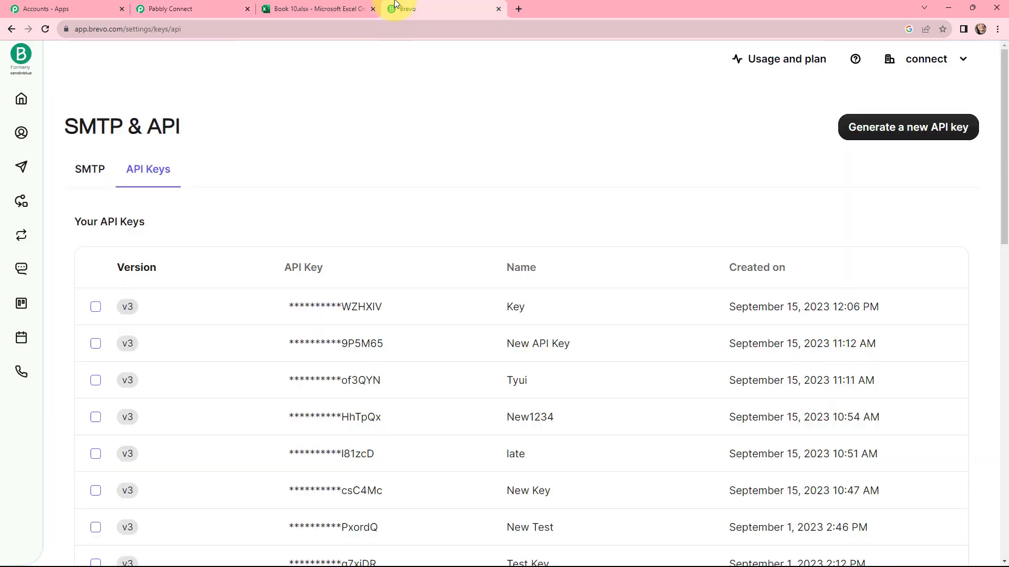
click(20, 135)
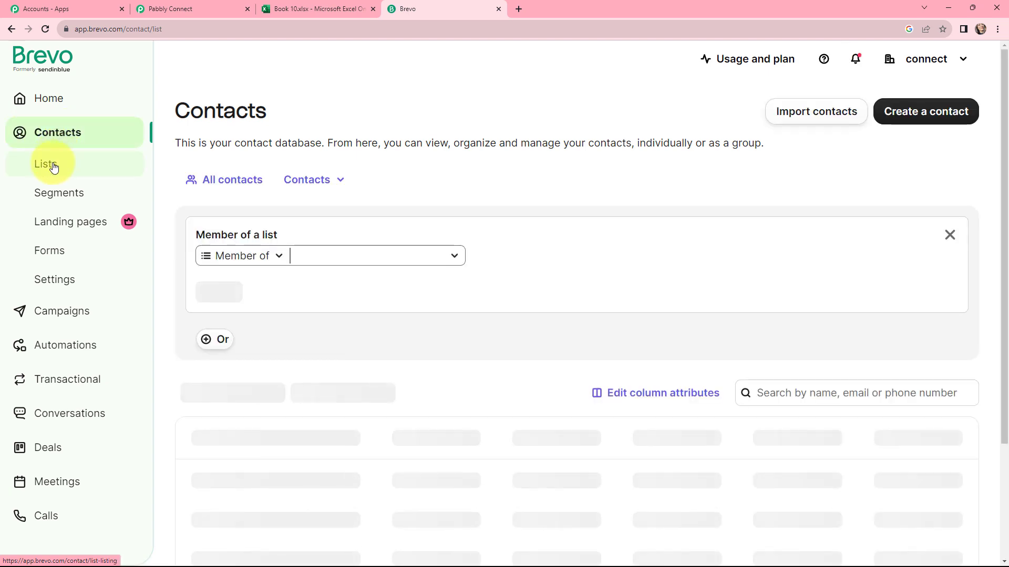
click(54, 168)
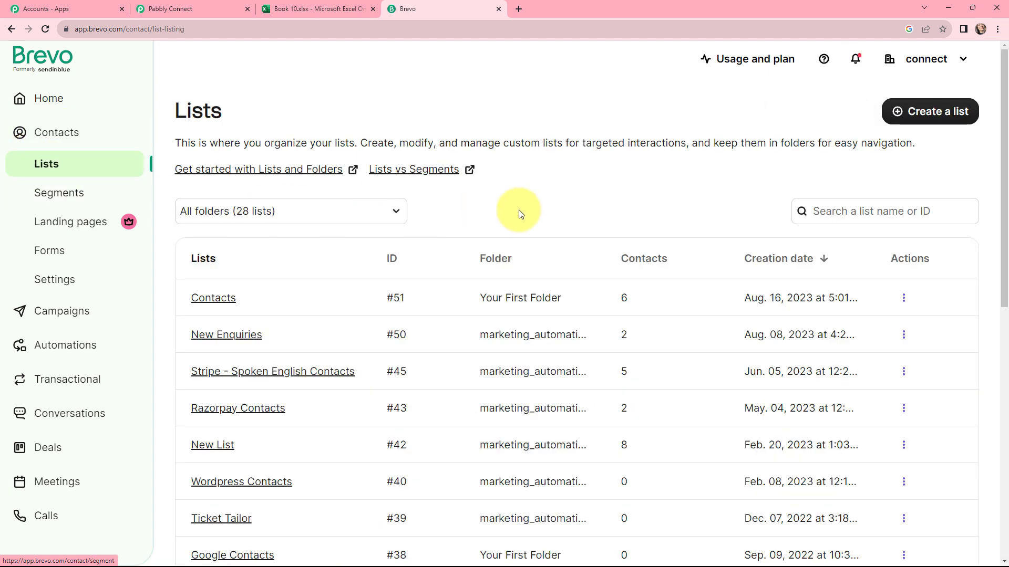
scroll(528, 260, down, 1)
scroll(525, 256, down, 2)
scroll(525, 256, up, 3)
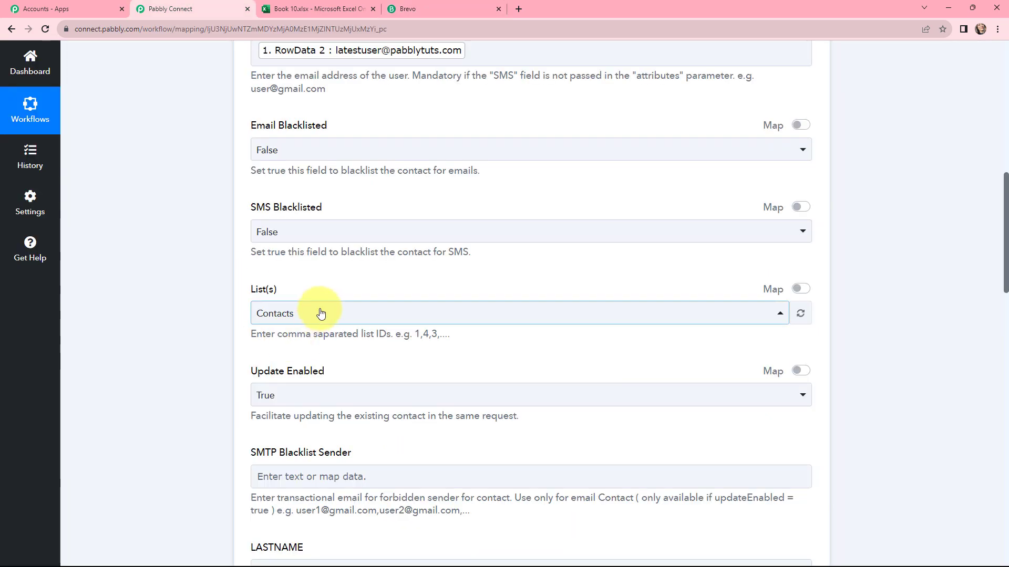
In Pabbly Connect, choose Contacts as the list for the Brevo contact
click(320, 314)
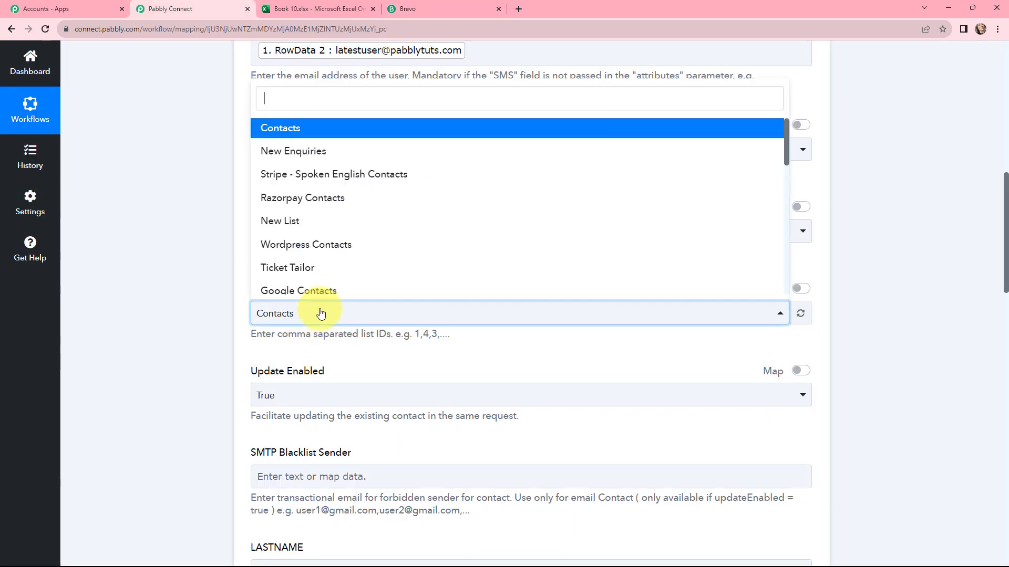
click(321, 132)
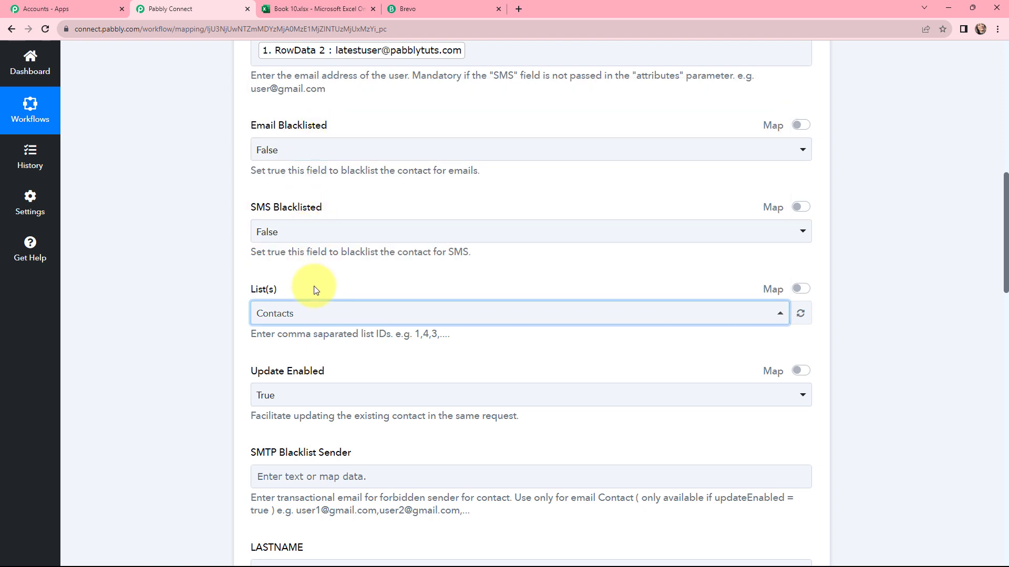
Map LASTNAME to RowData 1 and FIRSTNAME to RowData 0 from the Microsoft Excel trigger
scroll(331, 288, down, 6)
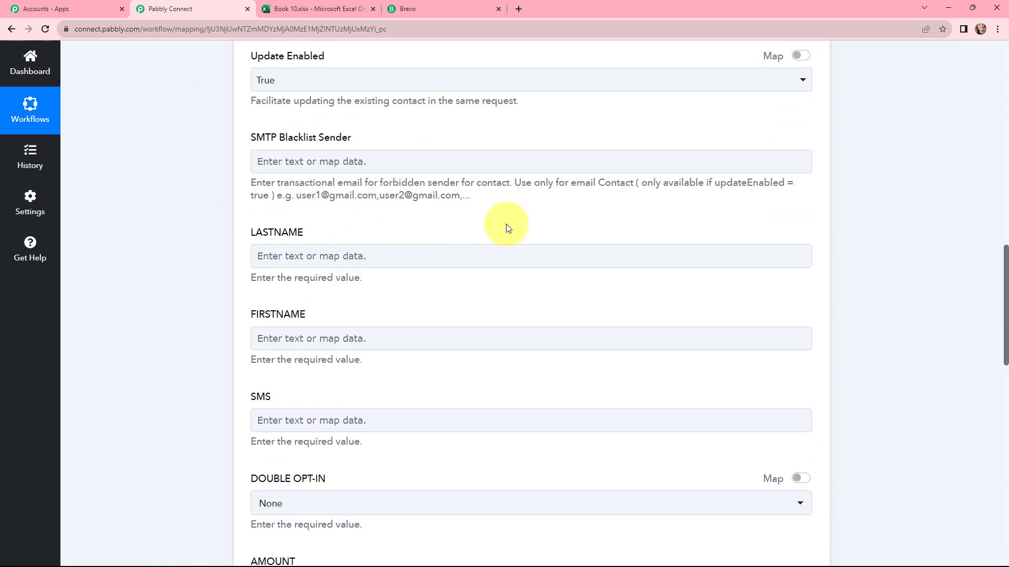
scroll(506, 225, down, 1)
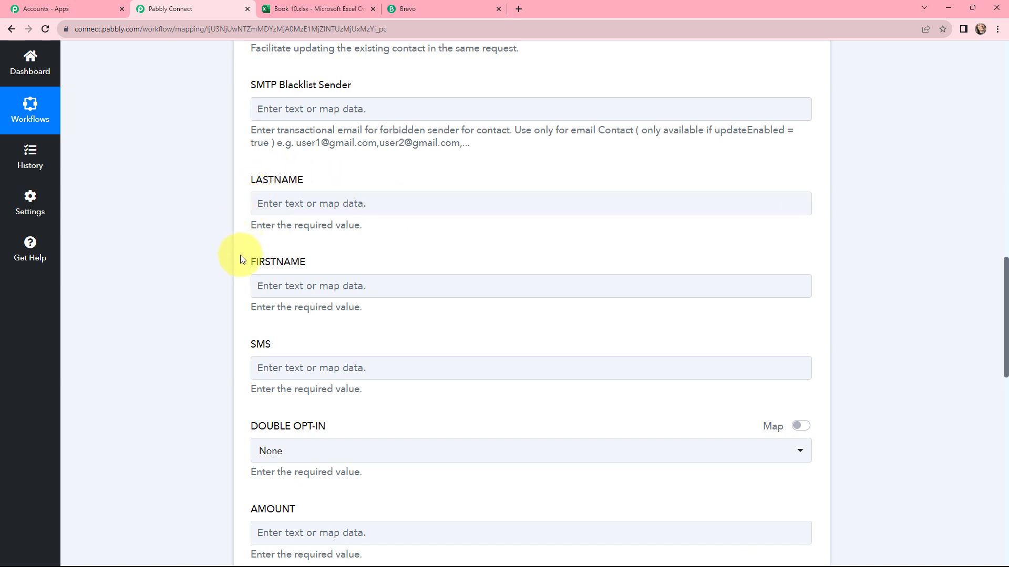
click(399, 202)
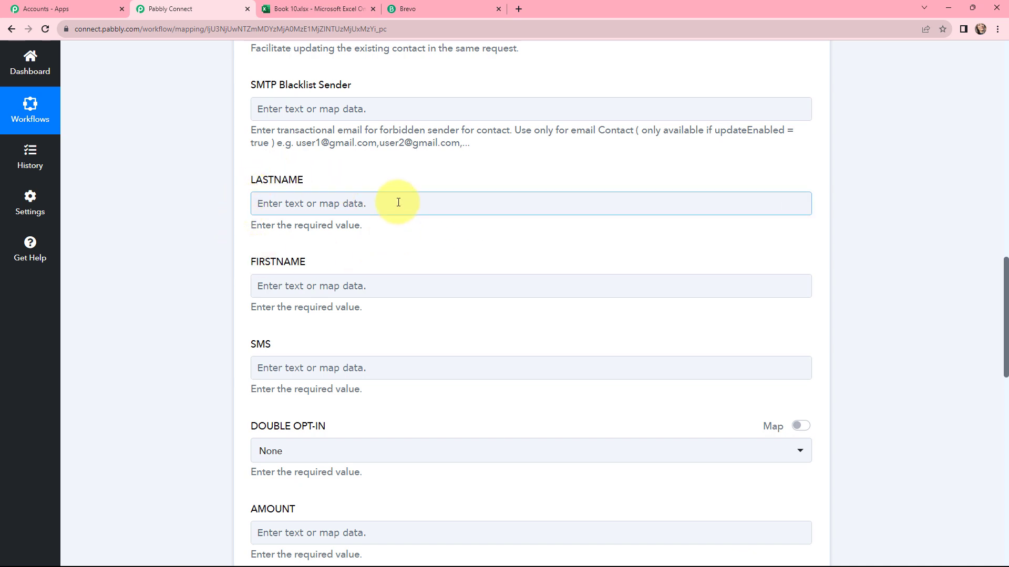
click(398, 202)
click(361, 298)
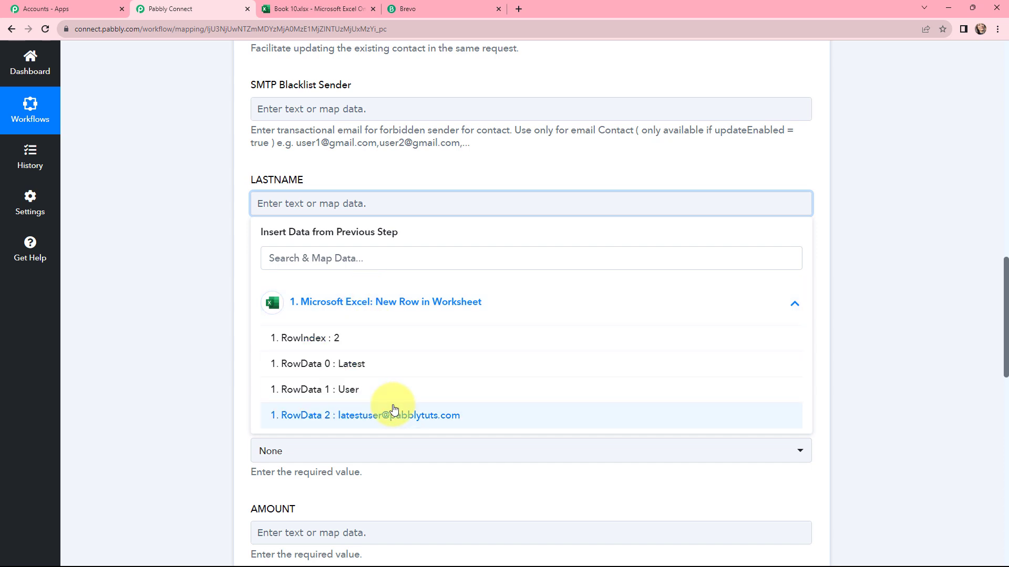
click(394, 389)
click(328, 294)
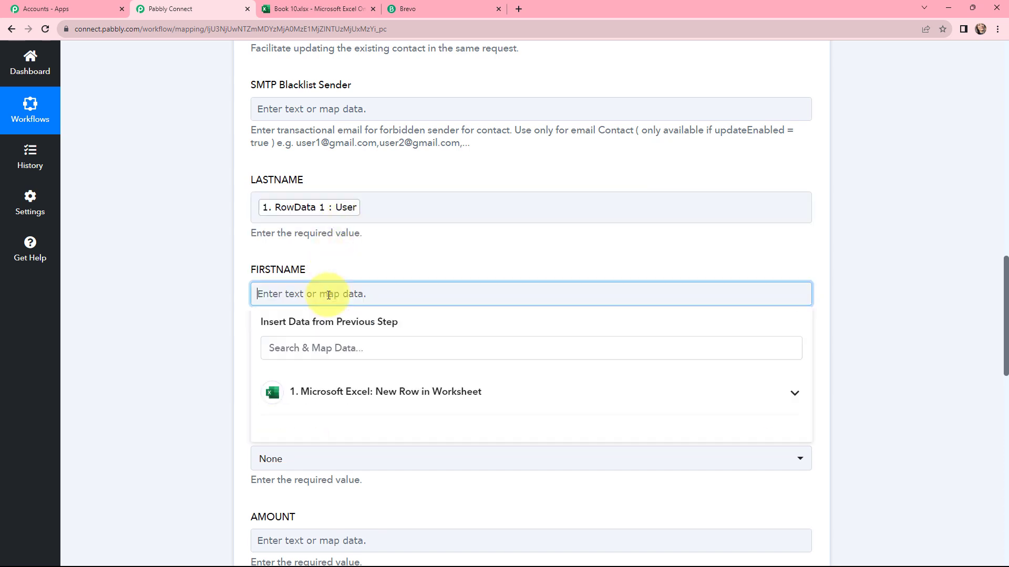
click(331, 390)
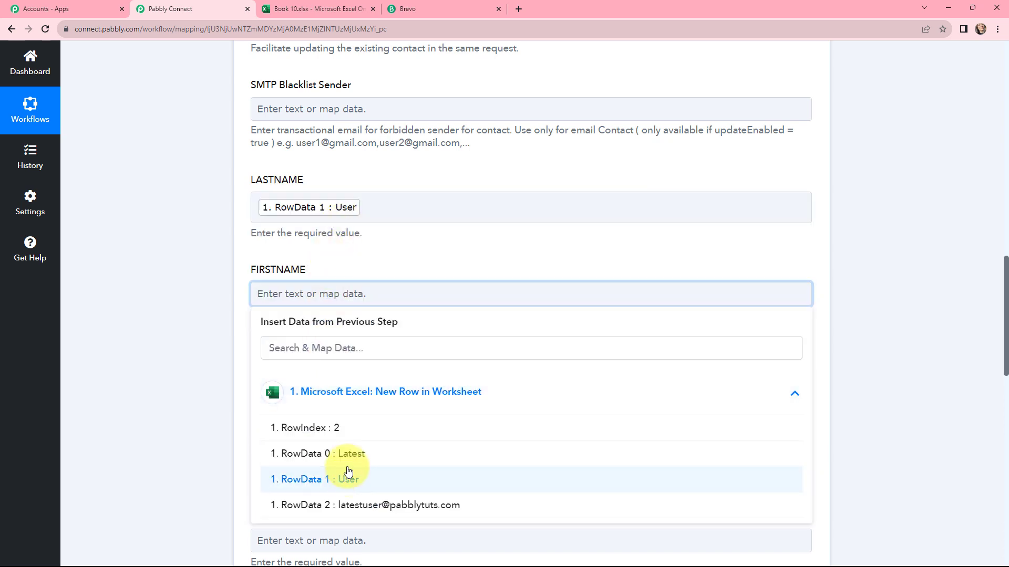
click(349, 452)
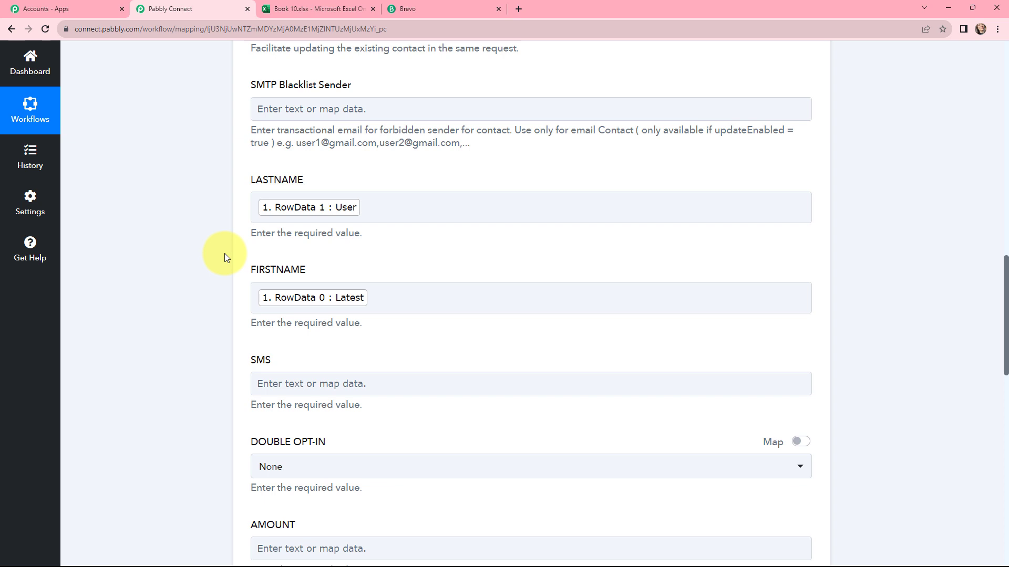
Leave the remaining contact fields empty, save the Brevo action and send a test request
scroll(238, 111, down, 6)
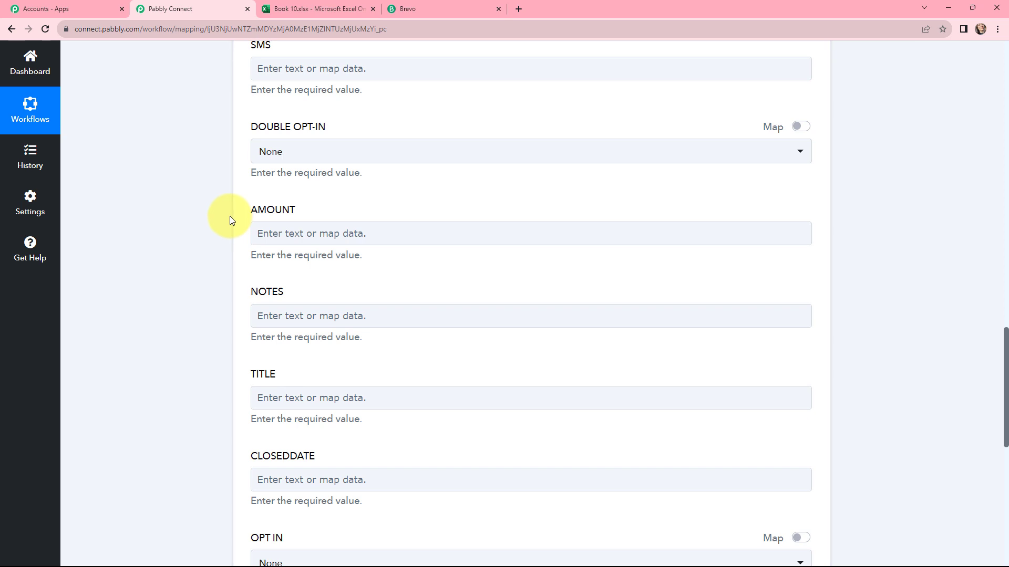
scroll(230, 216, down, 6)
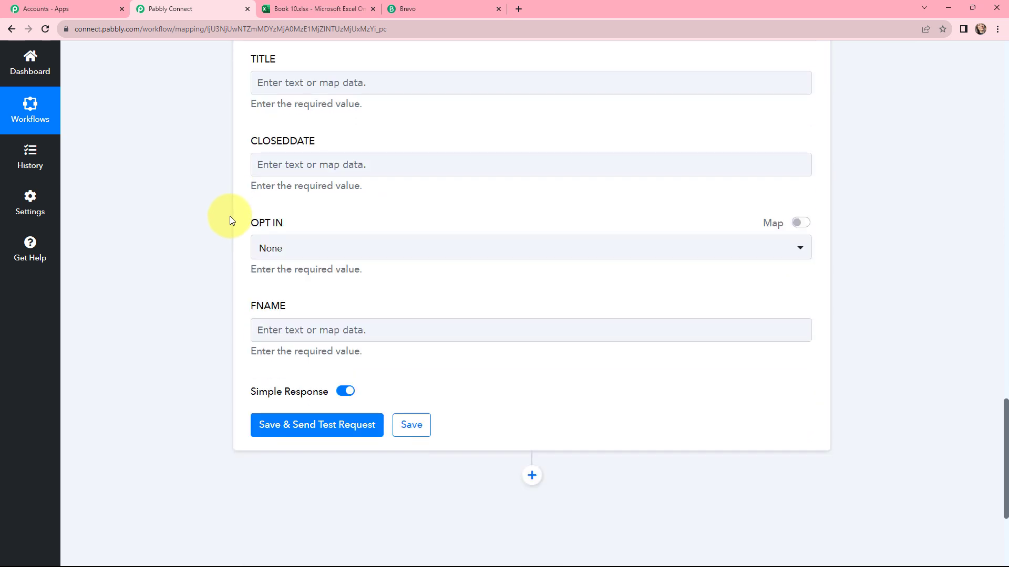
click(314, 429)
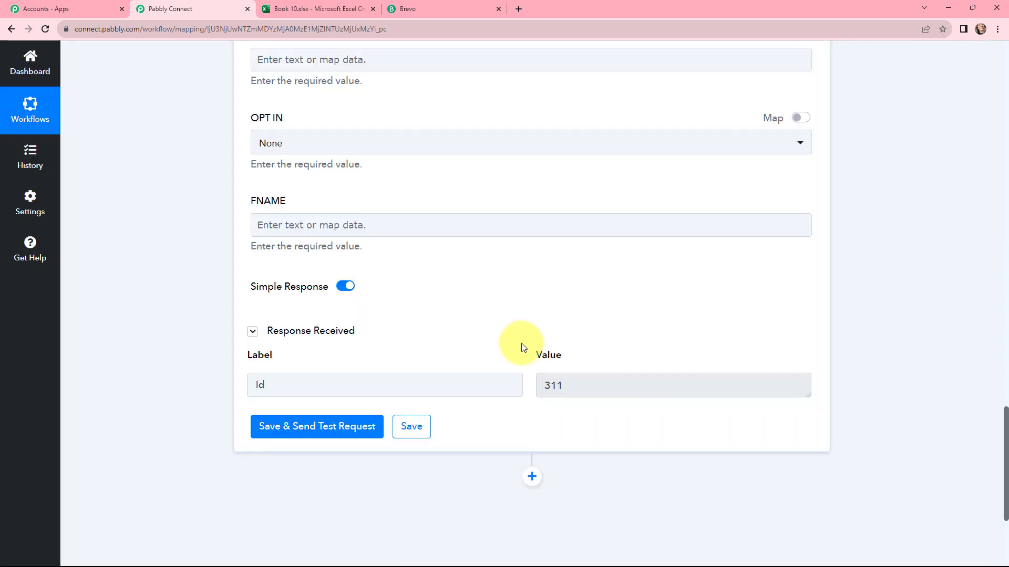
double_click(537, 383)
click(525, 350)
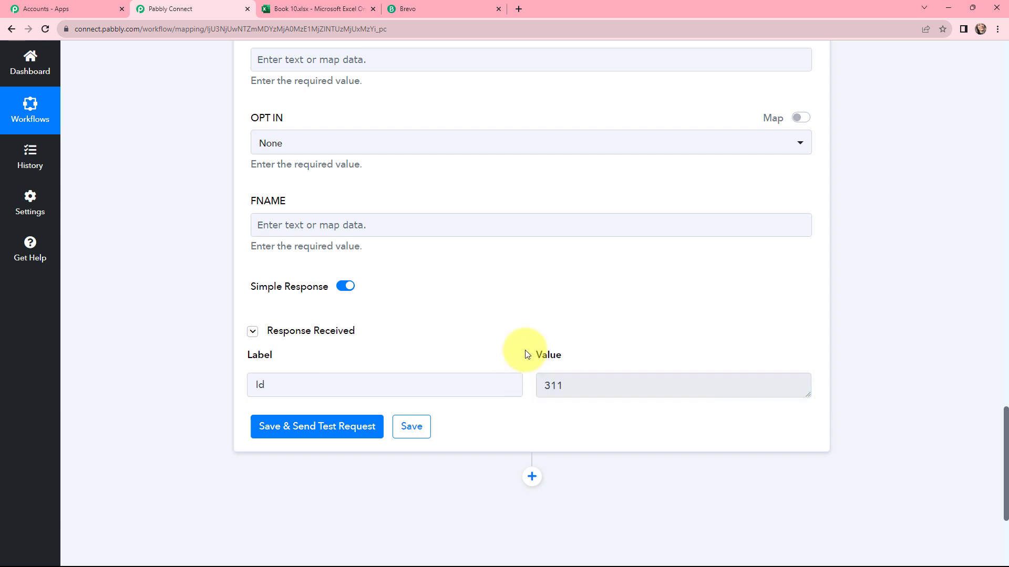
Switch to Brevo, examine the newest contact's details and list membership in the Contacts list, and return to the Pabbly Connect workflow
click(424, 8)
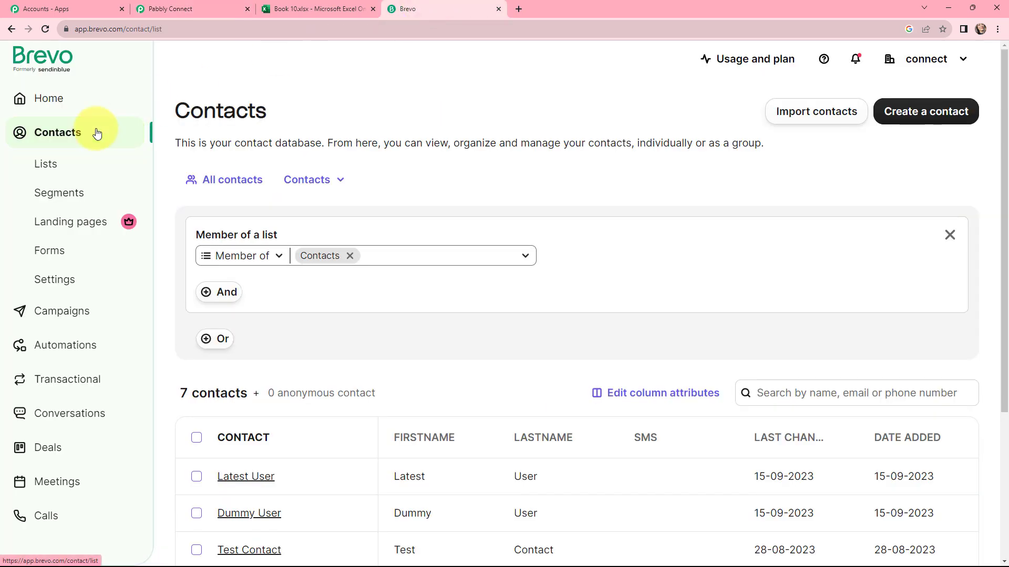
click(60, 167)
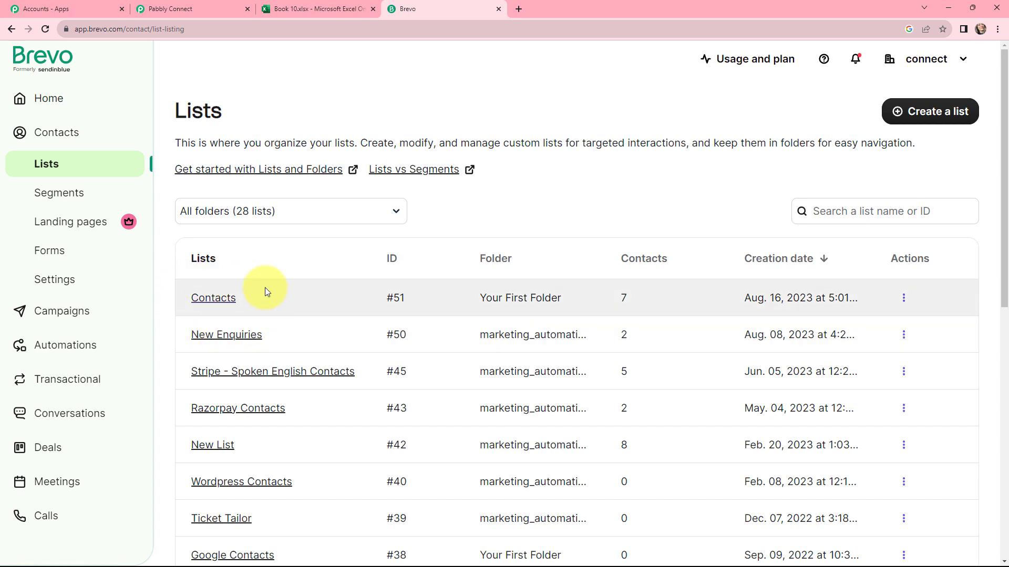
click(211, 297)
scroll(432, 310, down, 3)
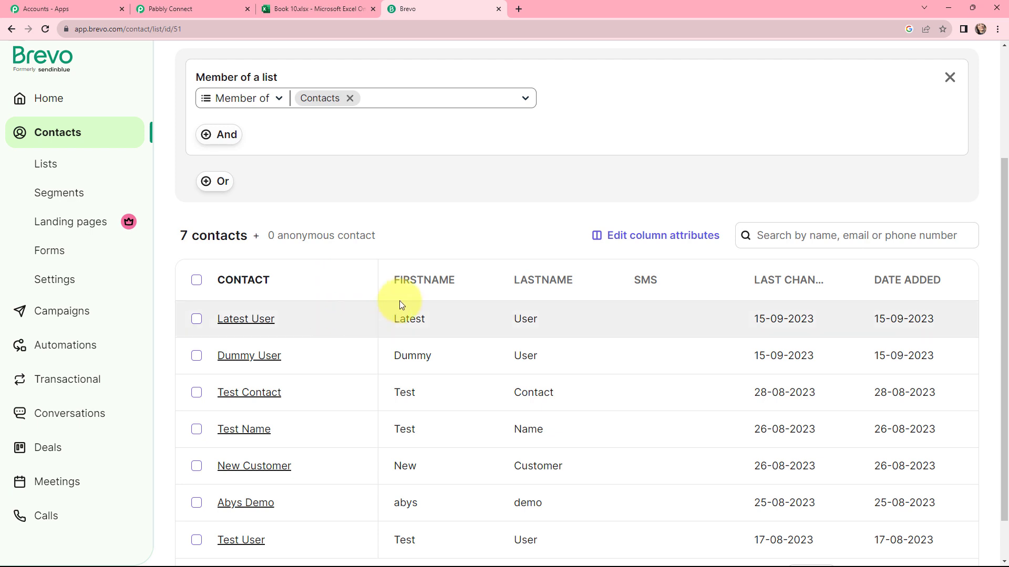
click(246, 318)
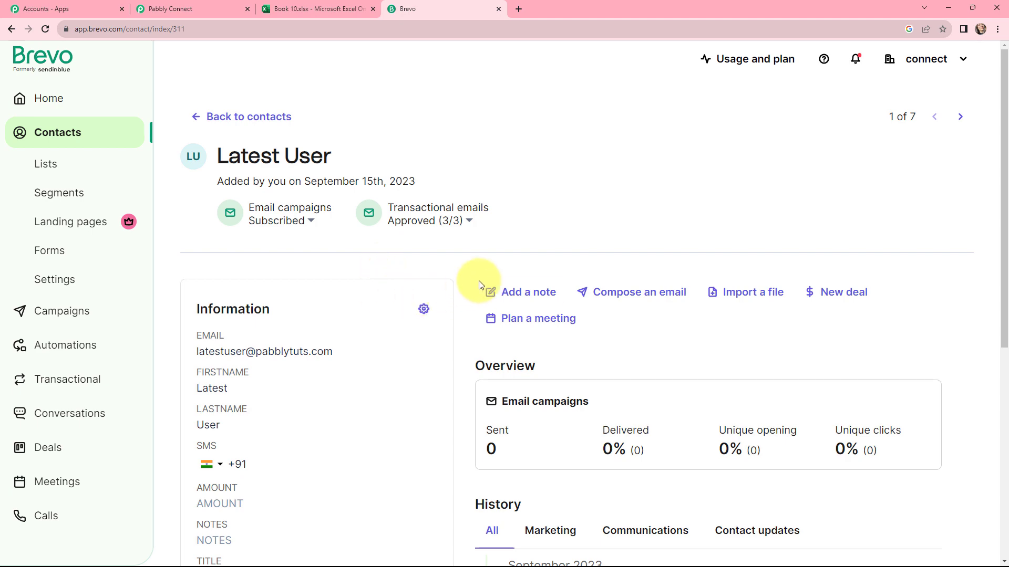
scroll(476, 286, down, 1)
scroll(479, 289, down, 6)
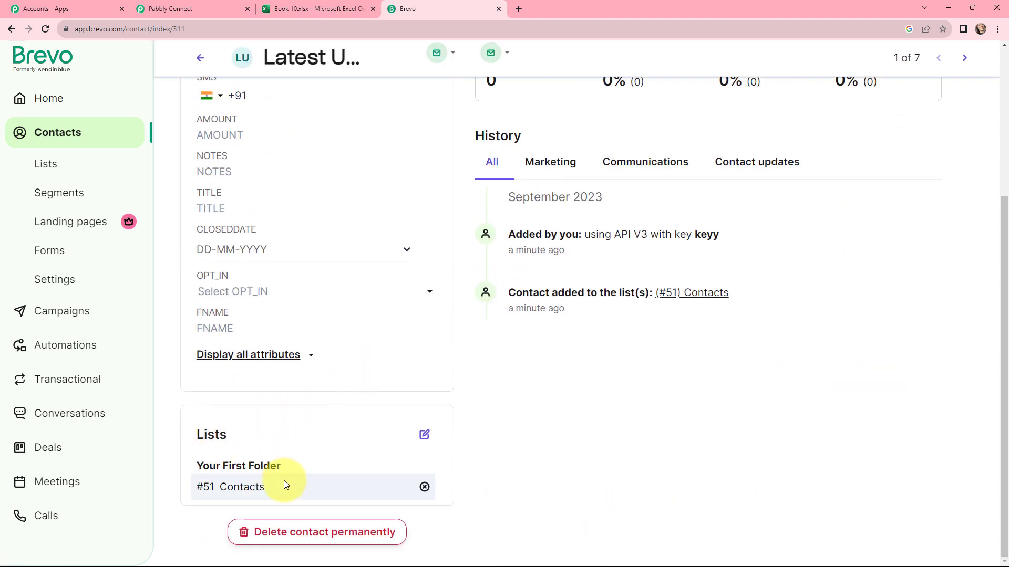
key(ctrl+2)
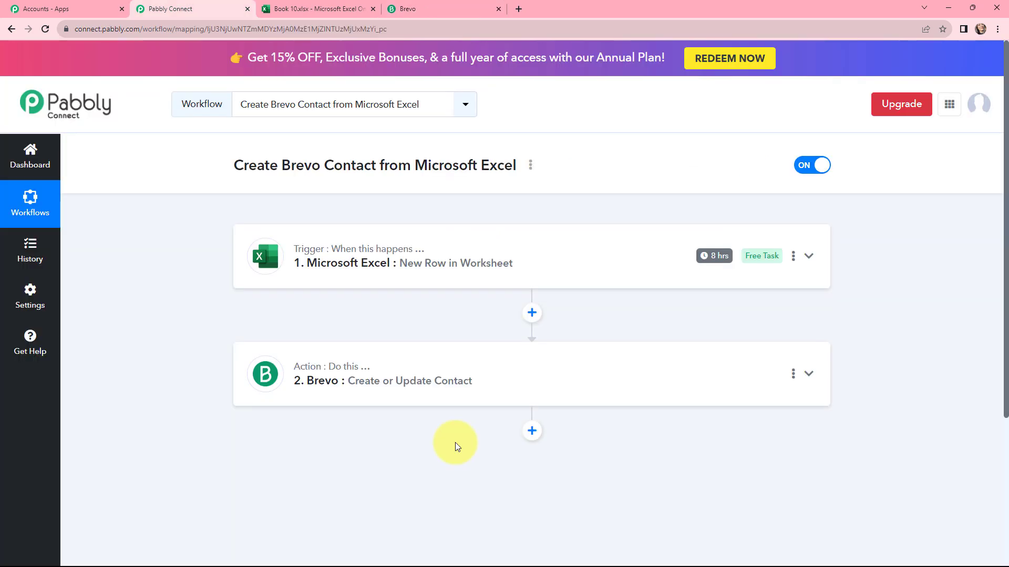